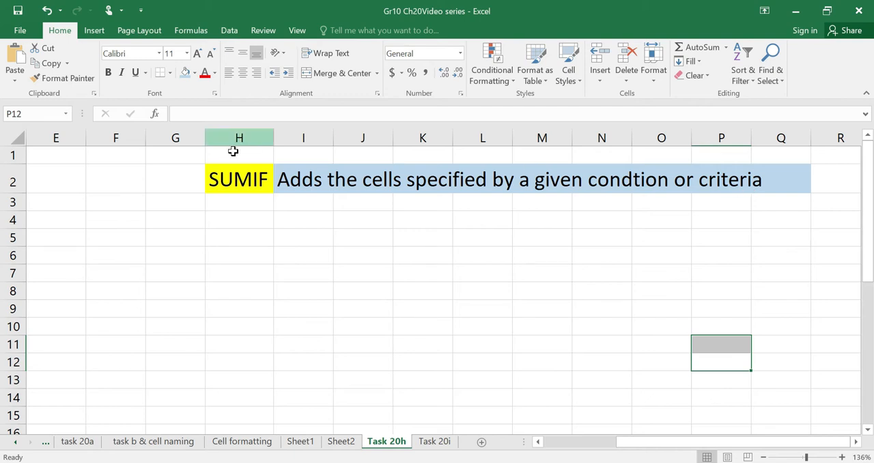
Review the SUMIF description in row 2, and read the Task 20k instructions in the Chapter 20 tasks Word document.
click(245, 226)
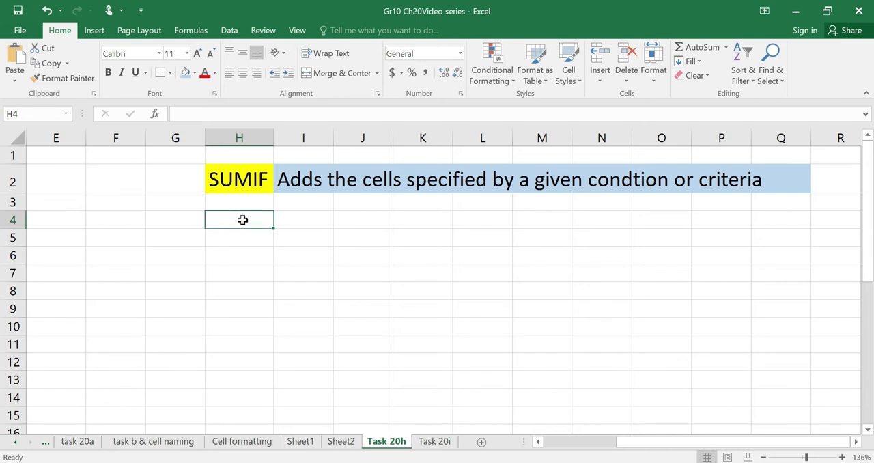
click(232, 177)
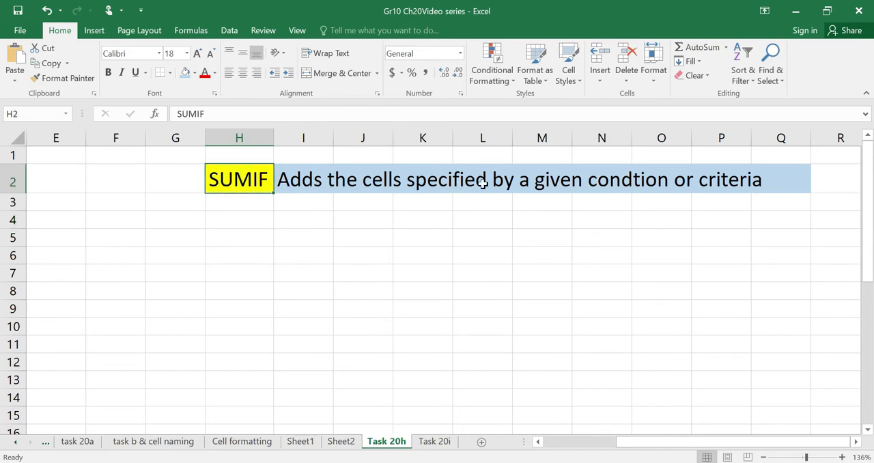
click(516, 184)
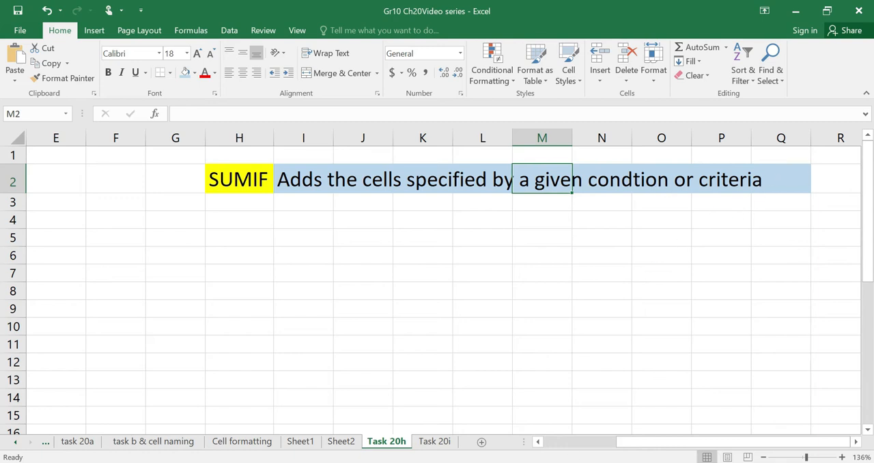
click(558, 462)
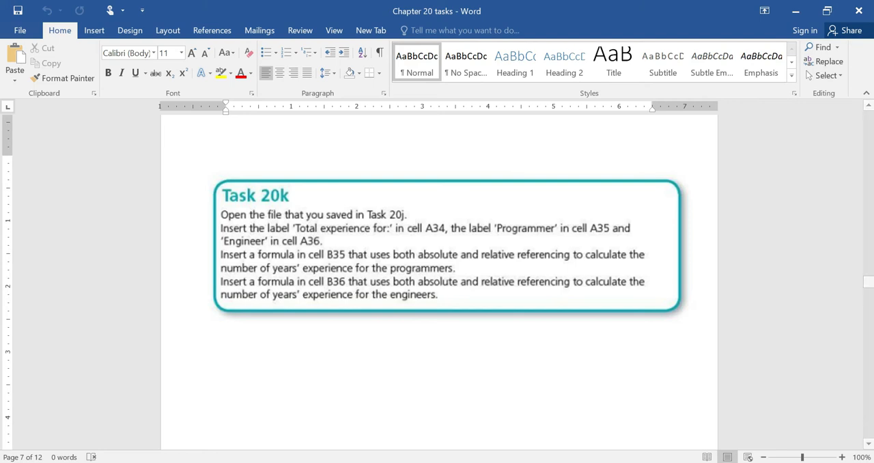
key(alt+Tab)
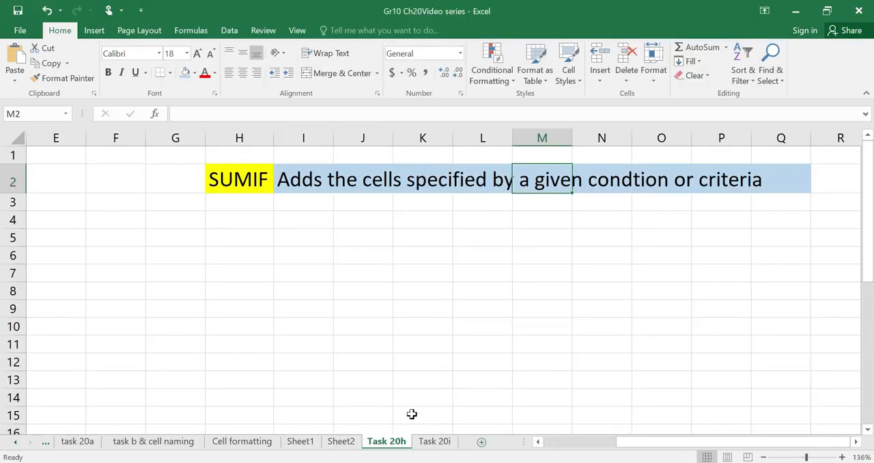
Enter the label "Total Experience for" in cell A34 of the Task 20h sheet, checking the wording in the Word task document.
drag(685, 443, 599, 443)
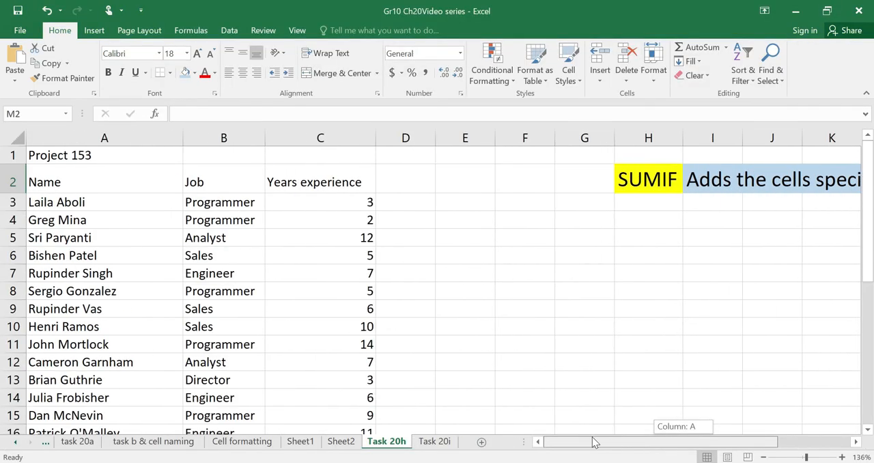
scroll(346, 345, down, 1)
scroll(346, 345, down, 5)
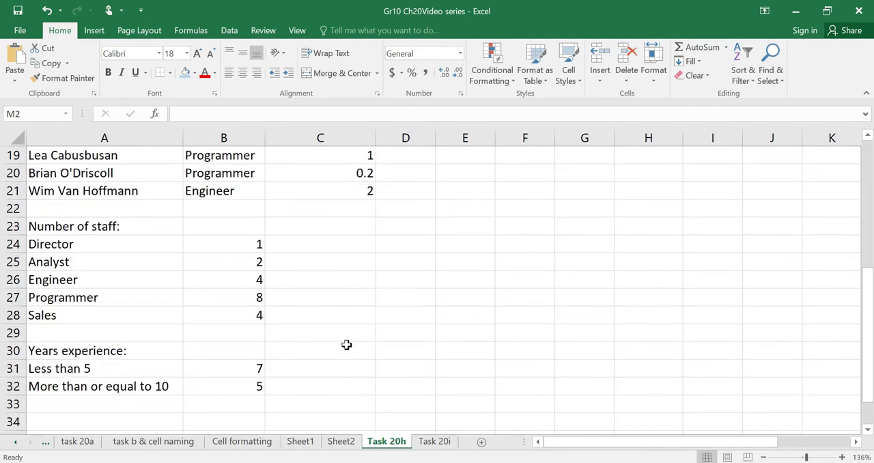
scroll(345, 345, down, 1)
click(104, 366)
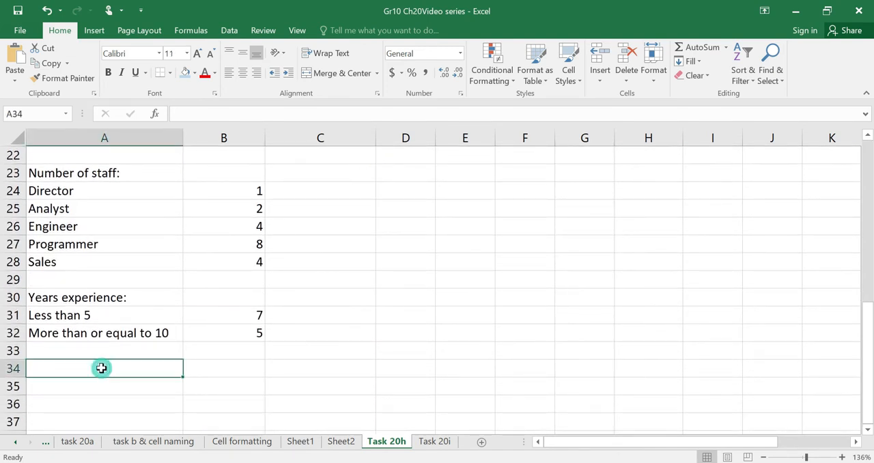
key(alt+Tab)
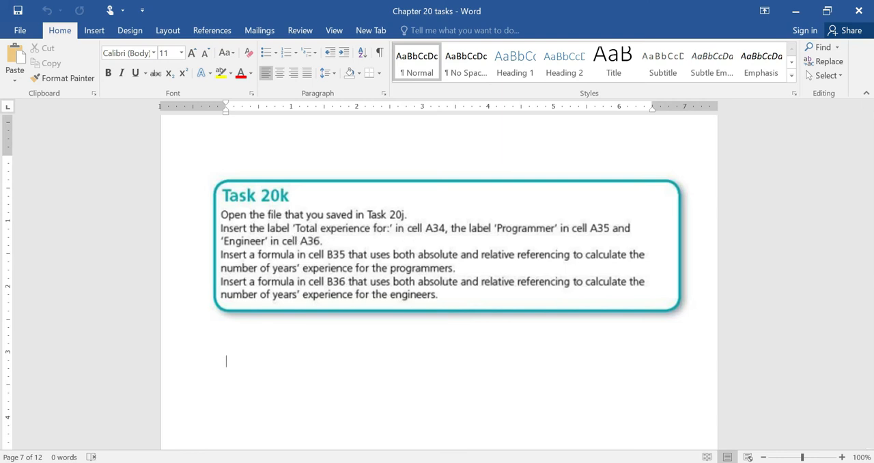
click(559, 462)
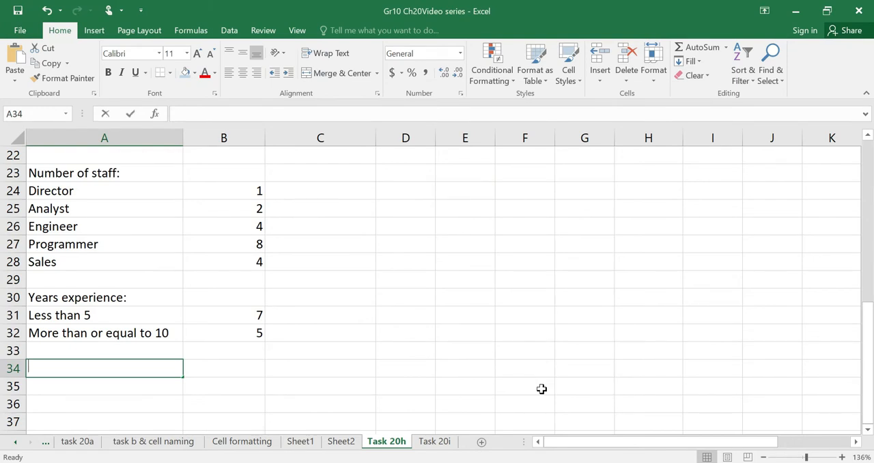
text(t)
text(Tot)
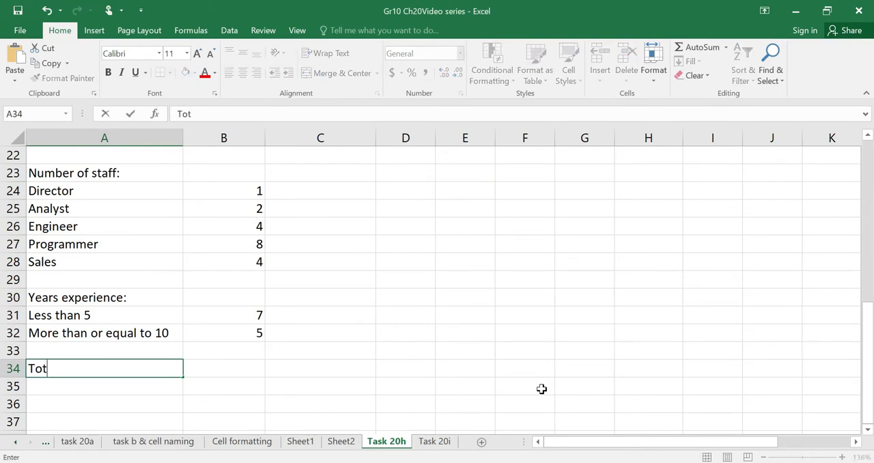
text(al Experience for)
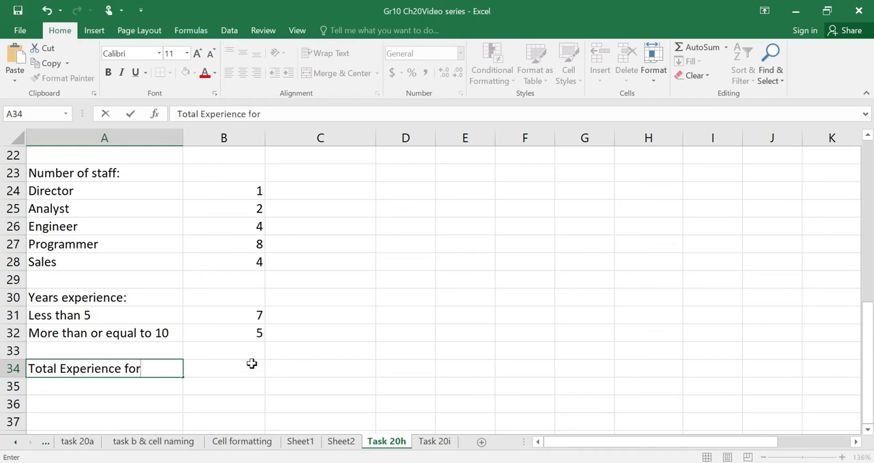
click(245, 364)
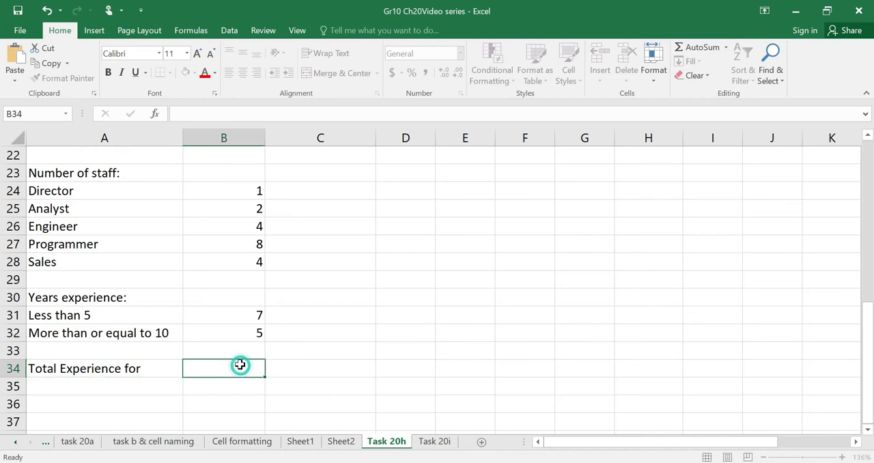
Enter the label "Programmer" in cell A35 and the label "Engineer" in cell A36.
click(146, 383)
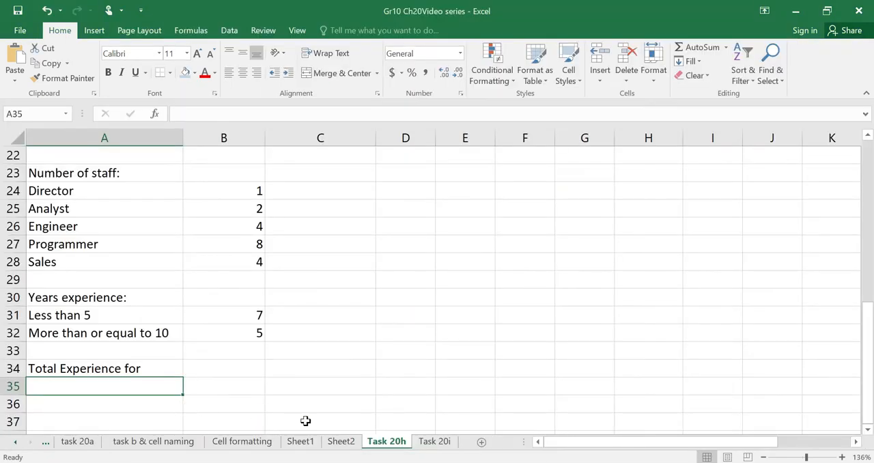
text(Programmer)
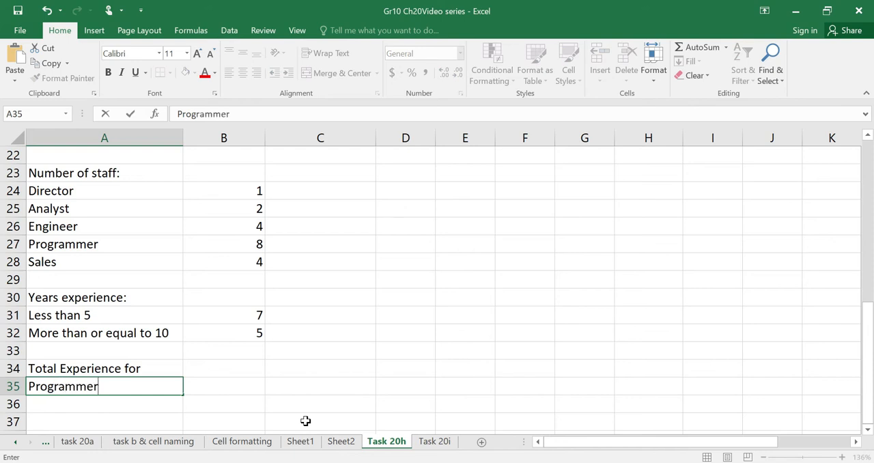
click(119, 404)
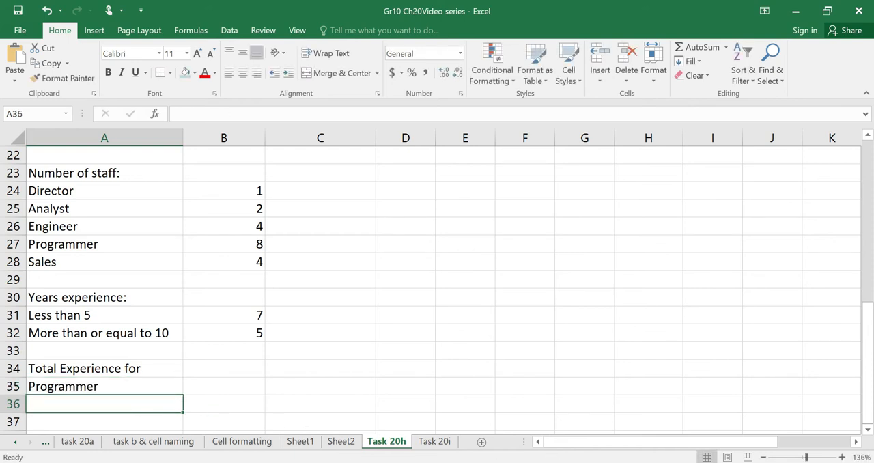
key(alt+Tab)
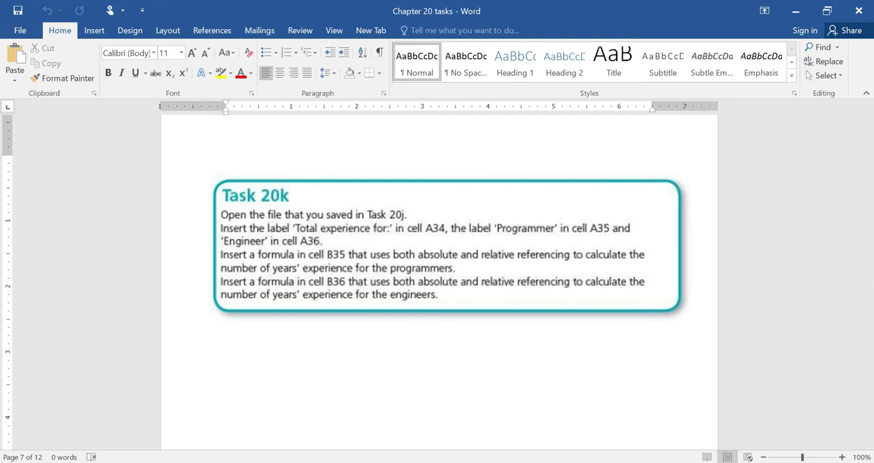
key(alt+Tab)
text(Enginee)
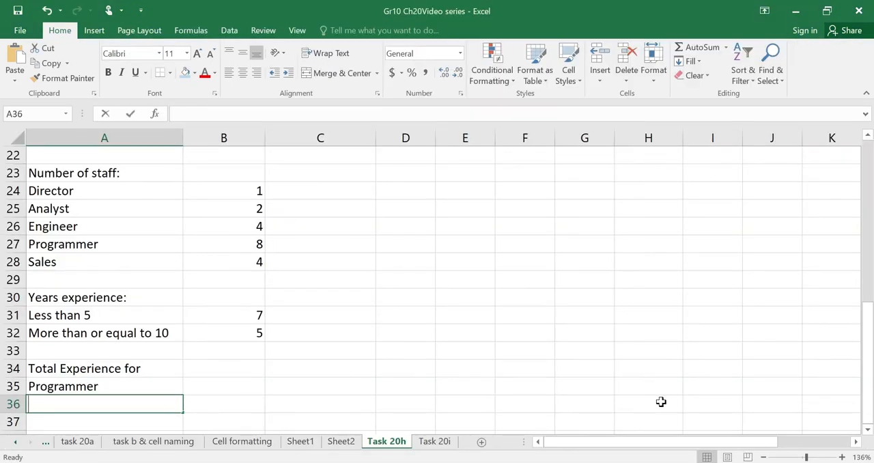
key(Return)
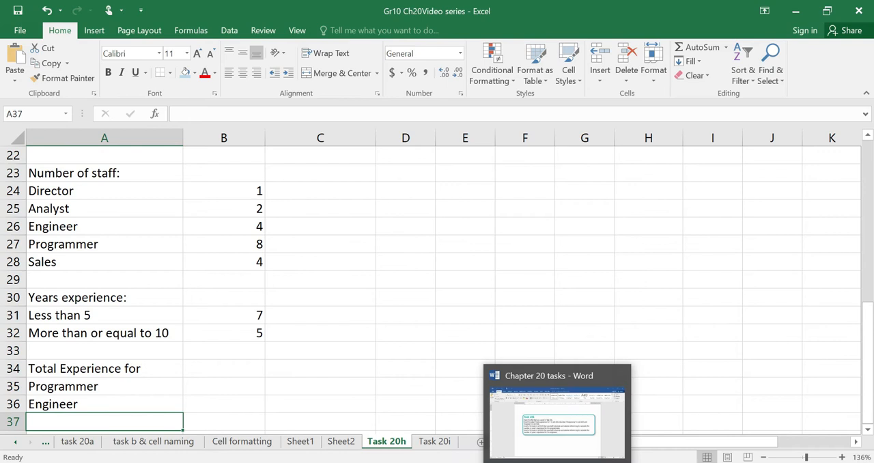
Check the Word task document for the formula required in cell B35, and return to that cell in Excel.
click(558, 462)
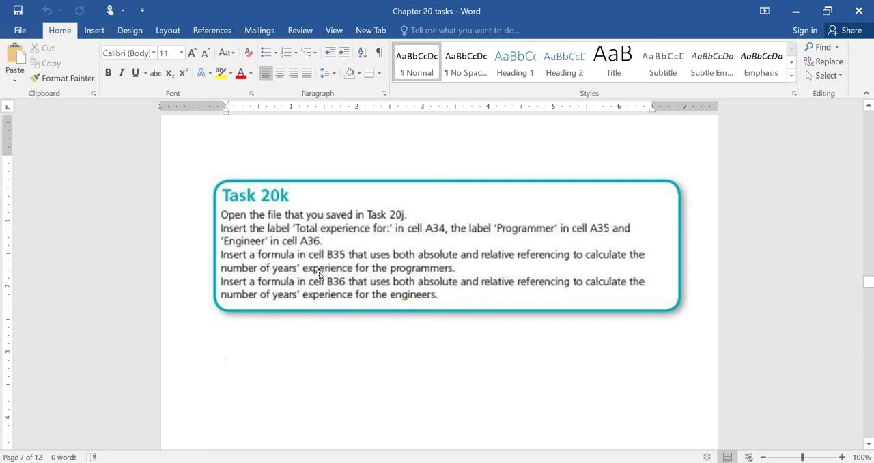
key(alt+Tab)
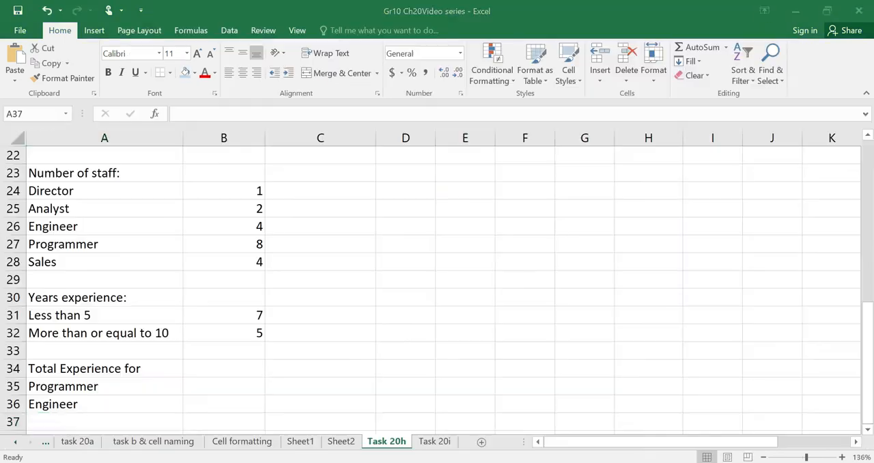
click(226, 388)
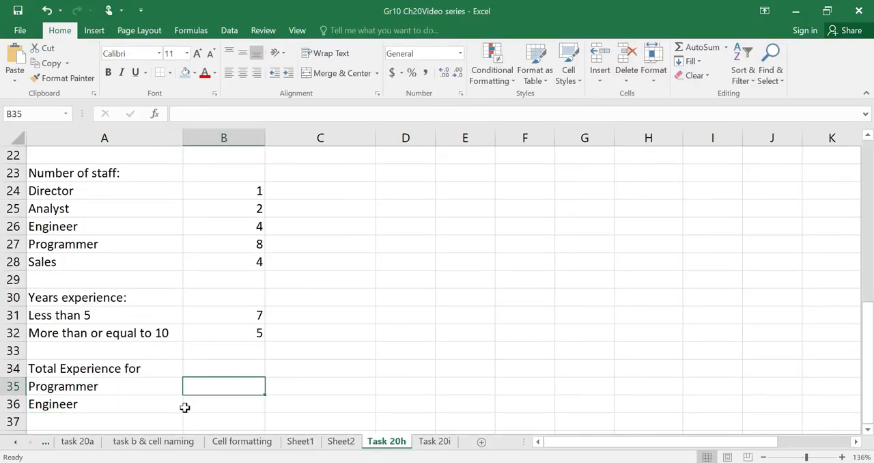
Examine the Programmer entries in the Job column together with their matching values in the Years experience column.
scroll(321, 395, up, 3)
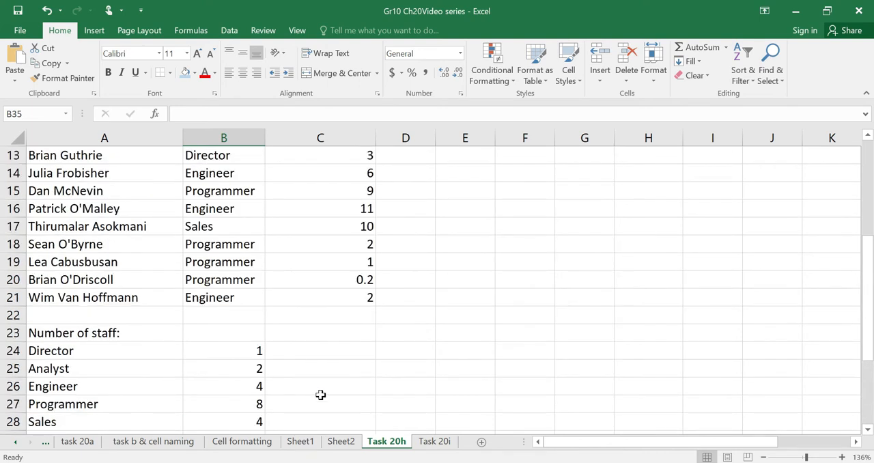
scroll(320, 395, up, 3)
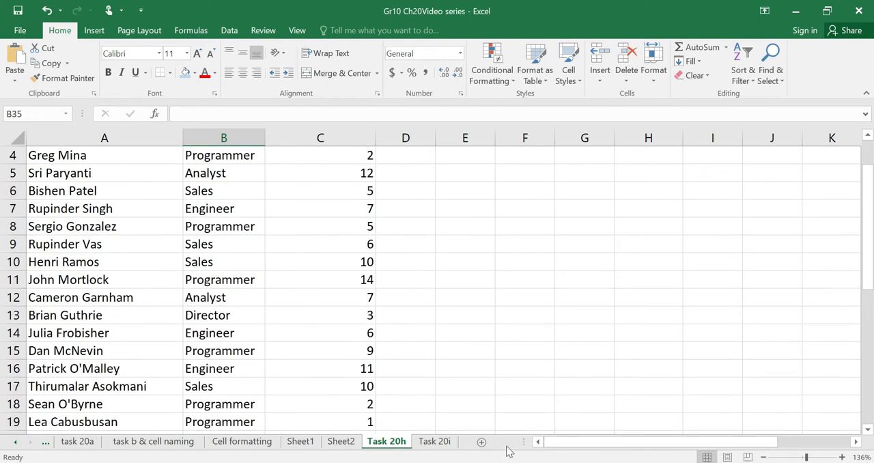
drag(808, 457, 803, 457)
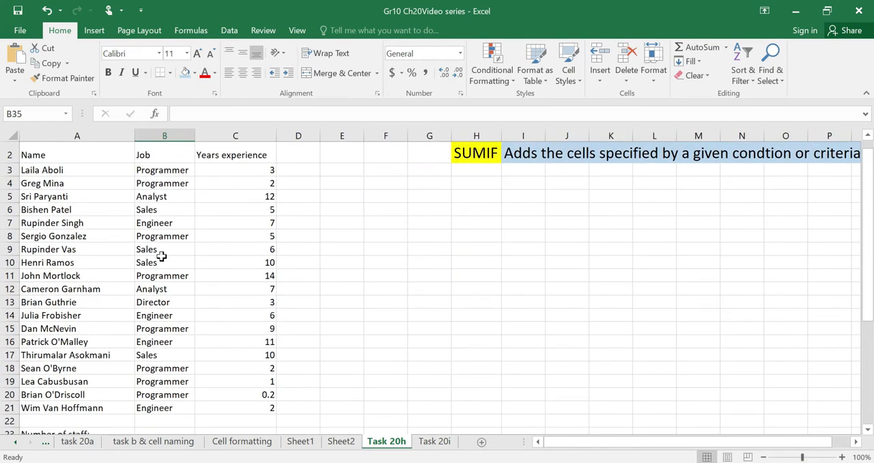
click(171, 169)
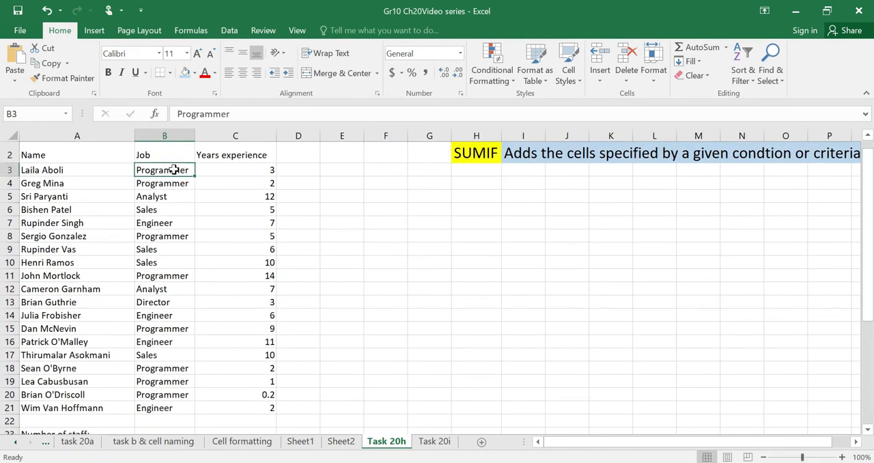
click(269, 171)
click(184, 184)
click(270, 183)
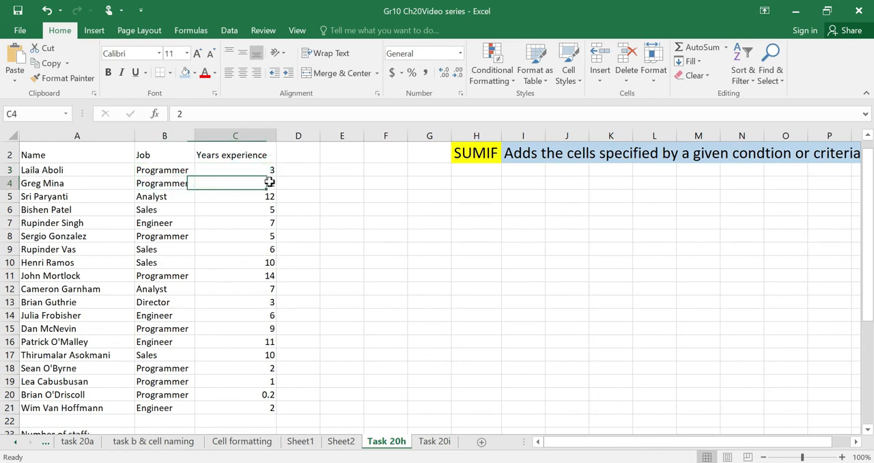
click(177, 234)
click(267, 235)
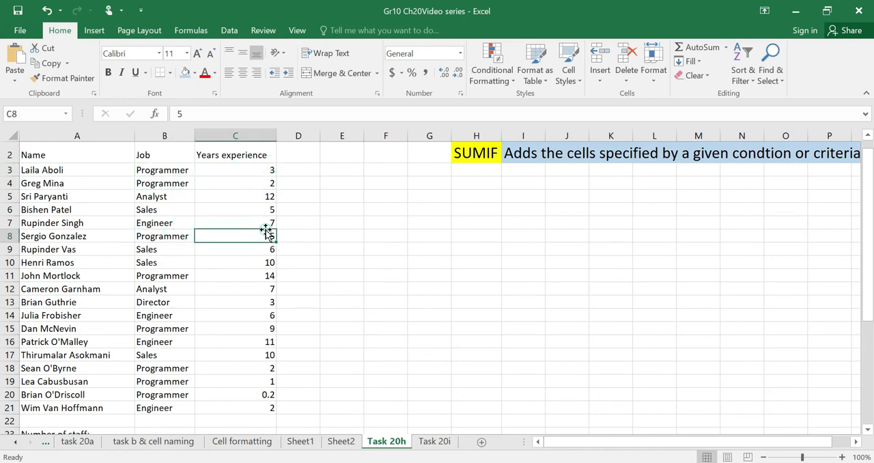
click(174, 276)
click(265, 274)
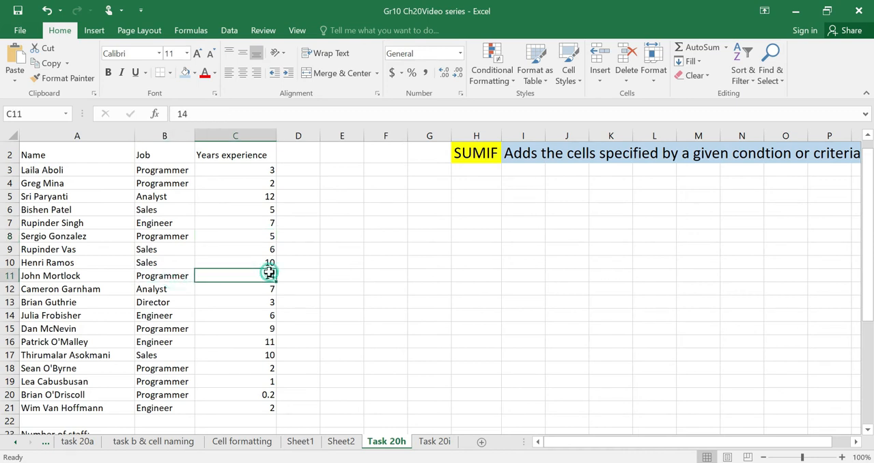
click(166, 170)
click(165, 183)
click(167, 234)
click(171, 184)
click(175, 172)
click(265, 172)
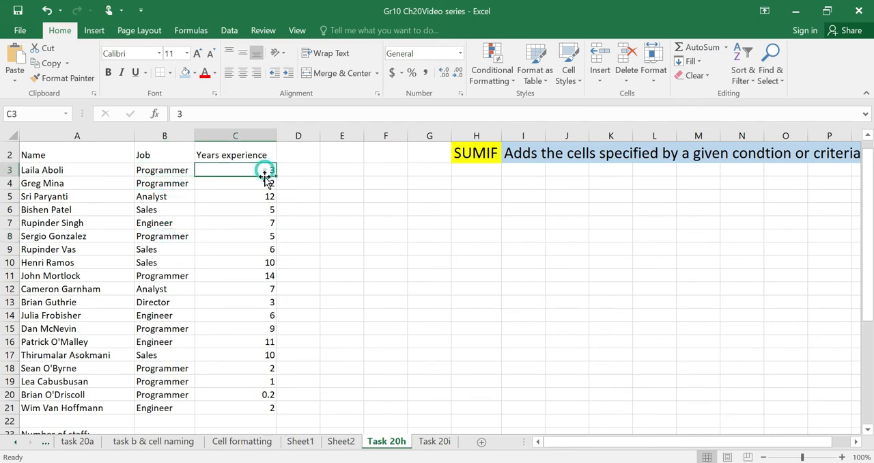
click(269, 182)
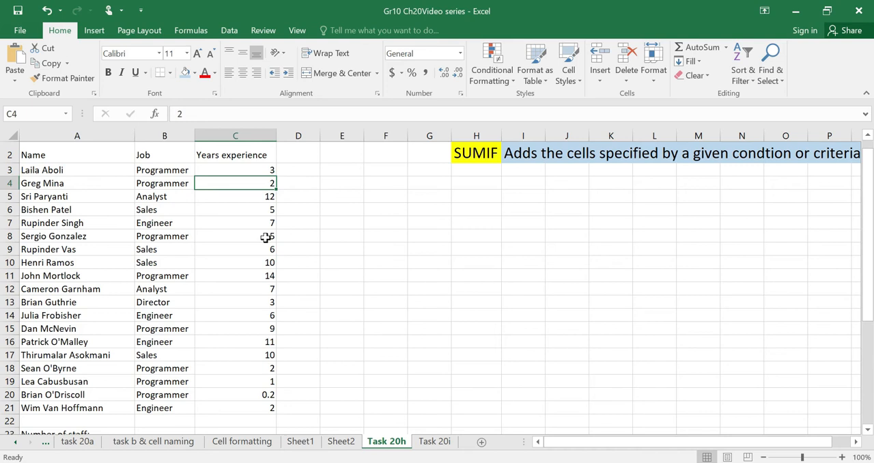
Start a SUMIF formula in cell B35 with the Job entries B3:B21 as its range.
scroll(309, 328, down, 6)
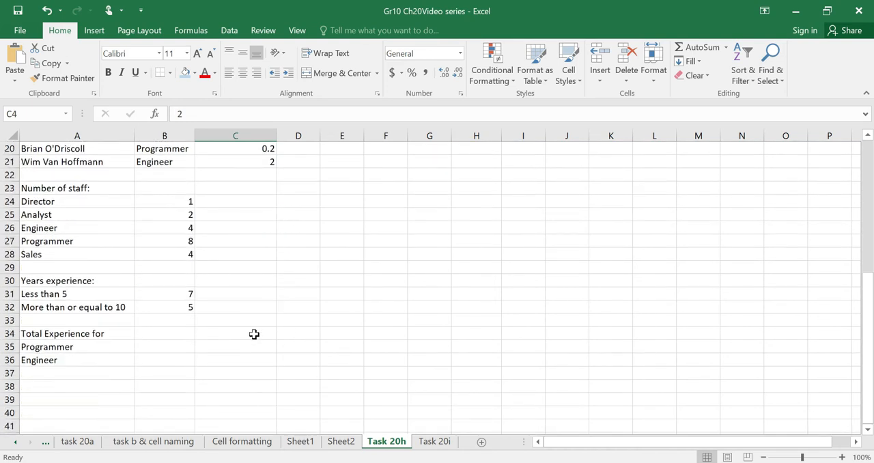
click(172, 343)
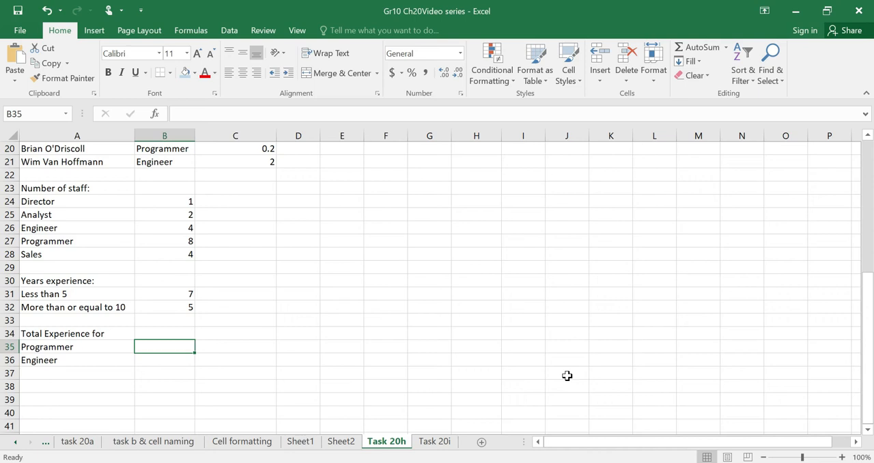
text(=sumif)
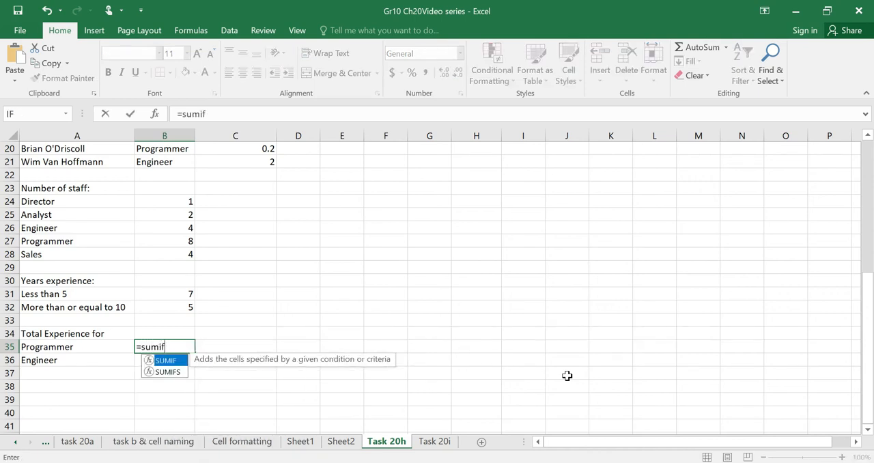
text(()
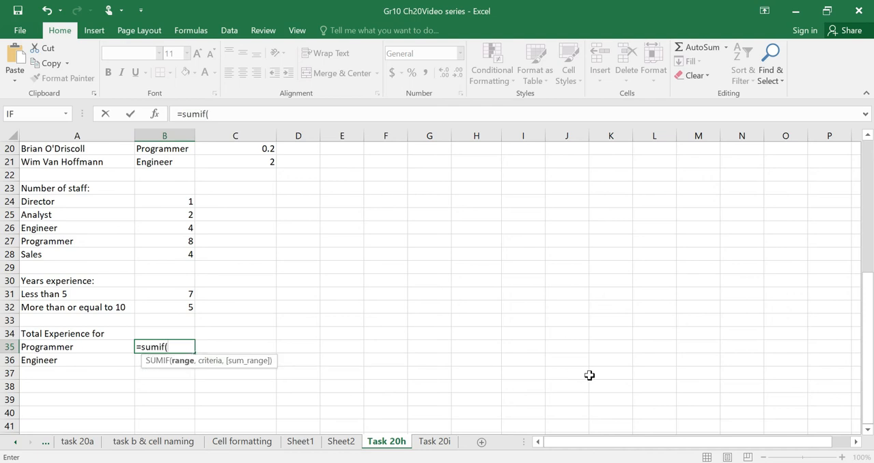
drag(867, 312, 868, 251)
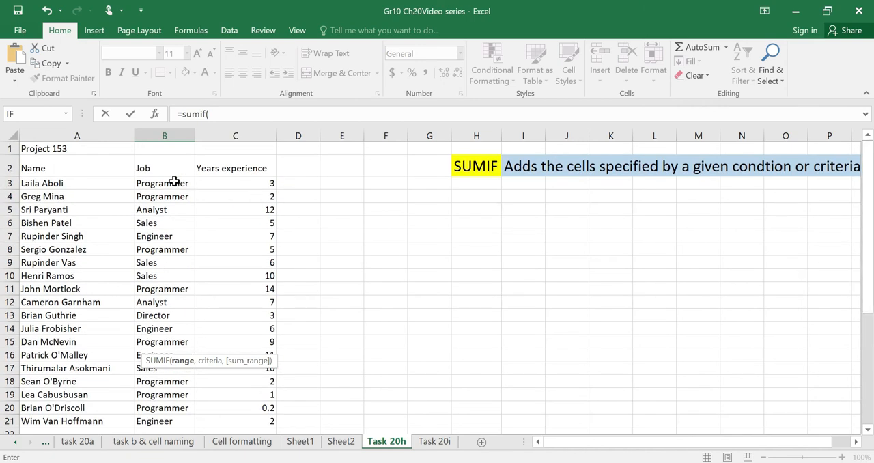
drag(164, 183, 166, 390)
drag(870, 298, 849, 397)
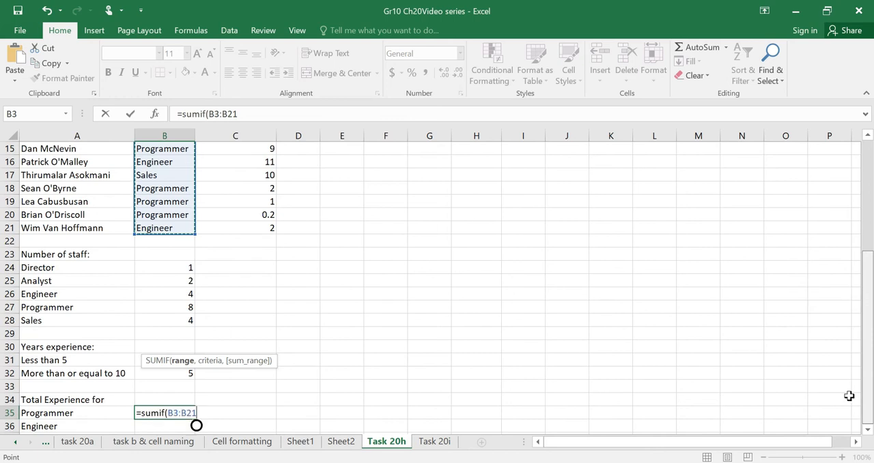
text(,)
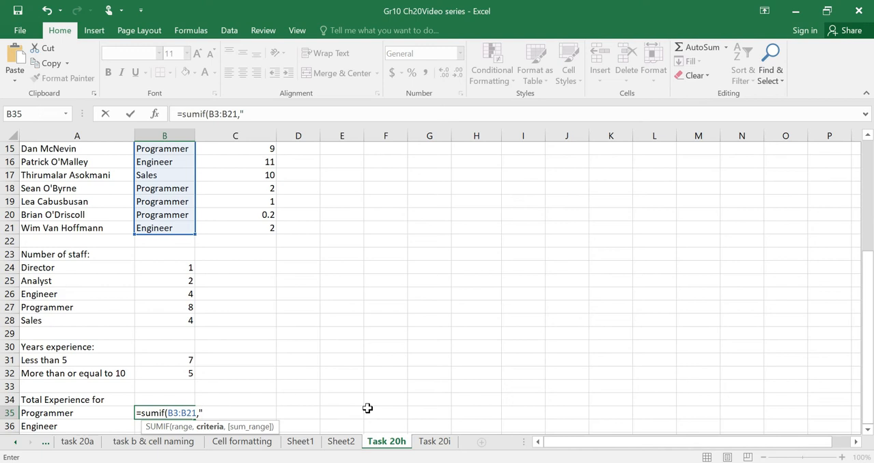
Add cell A35 as the SUMIF criteria and the Years experience values C3:C21 as the sum range, and close the bracket.
click(81, 415)
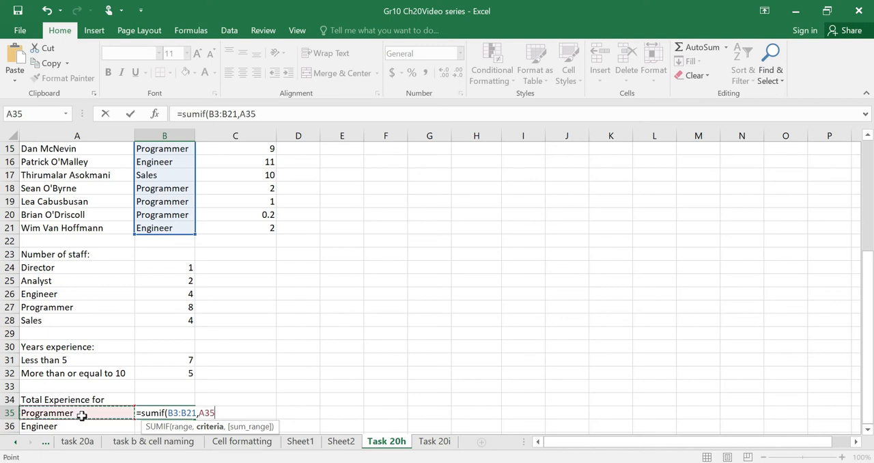
text(,)
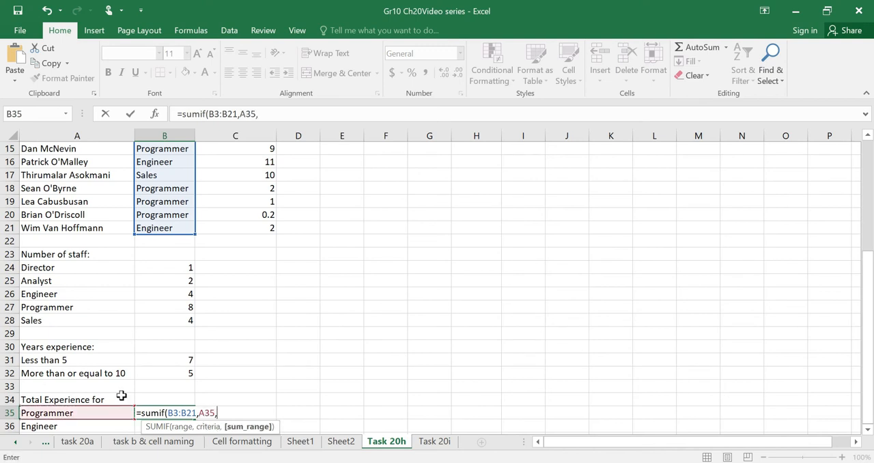
drag(868, 330, 870, 165)
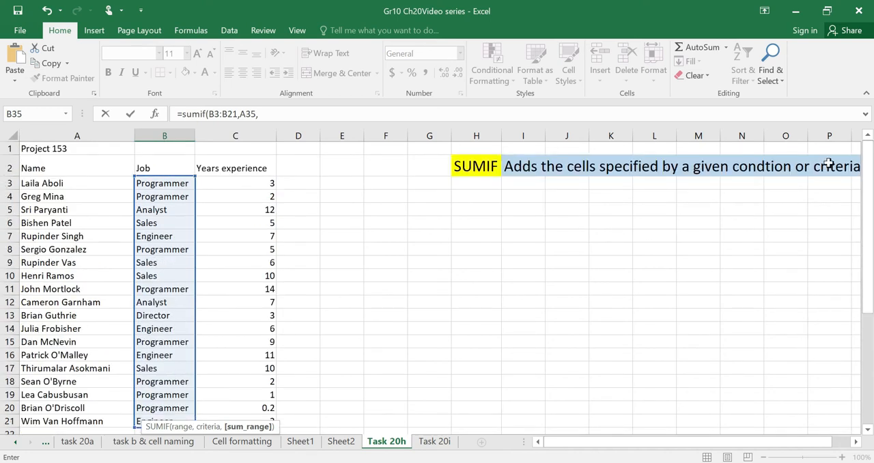
drag(255, 180, 259, 407)
drag(266, 377, 271, 386)
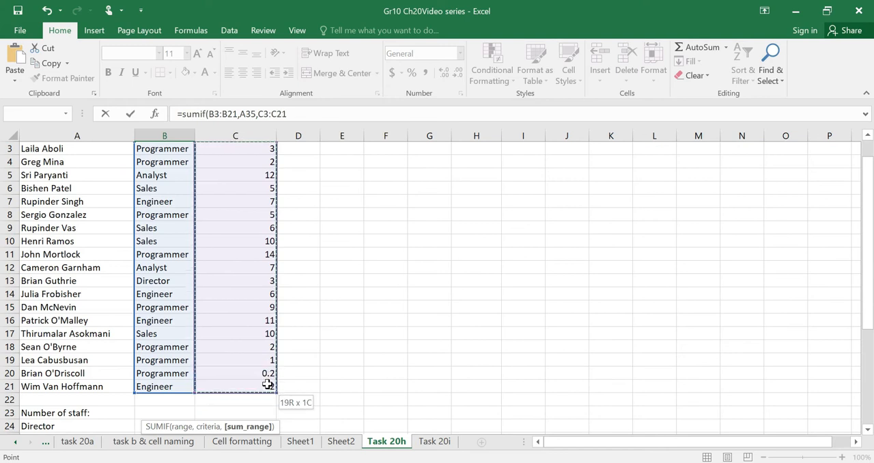
drag(869, 249, 869, 429)
click(867, 429)
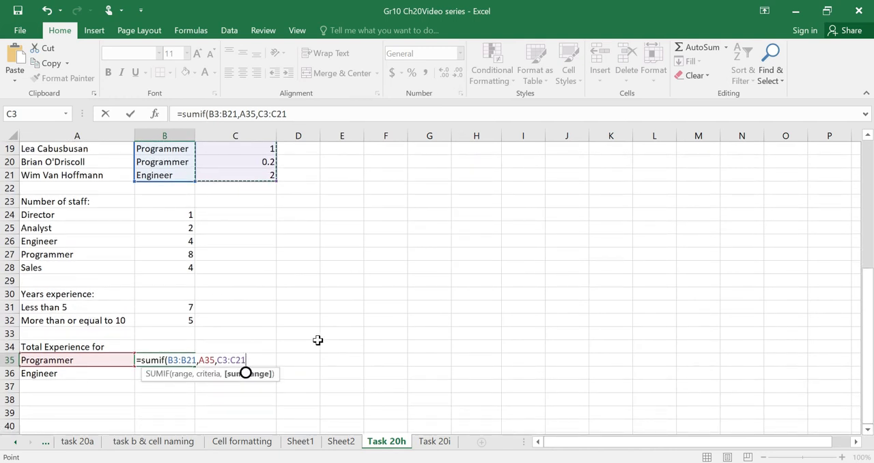
text())
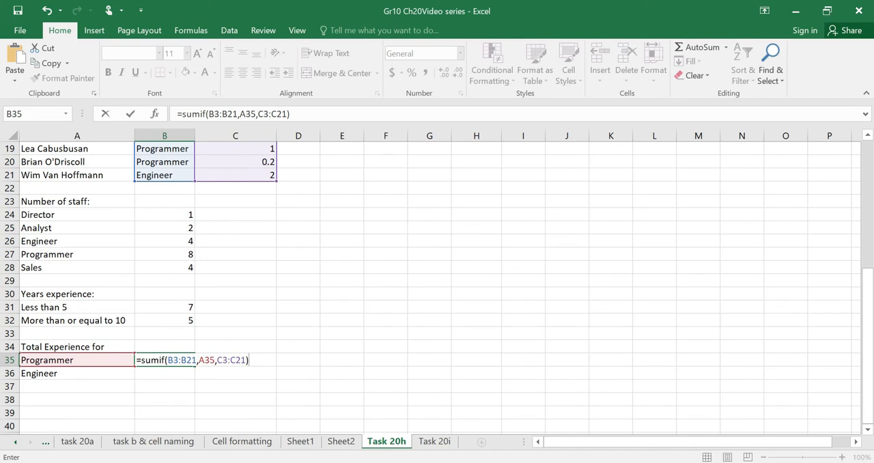
Replace the A35 criteria in the B35 formula with the text "Programmer" in quotation marks and enter the formula.
drag(168, 360, 249, 360)
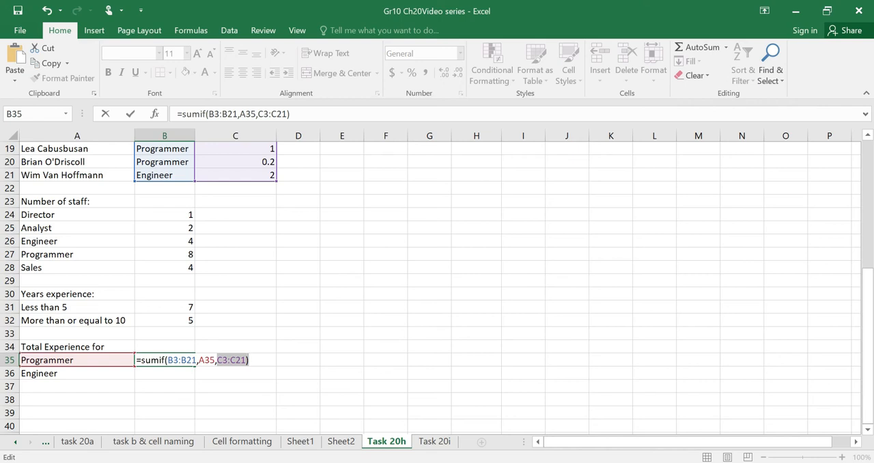
click(213, 360)
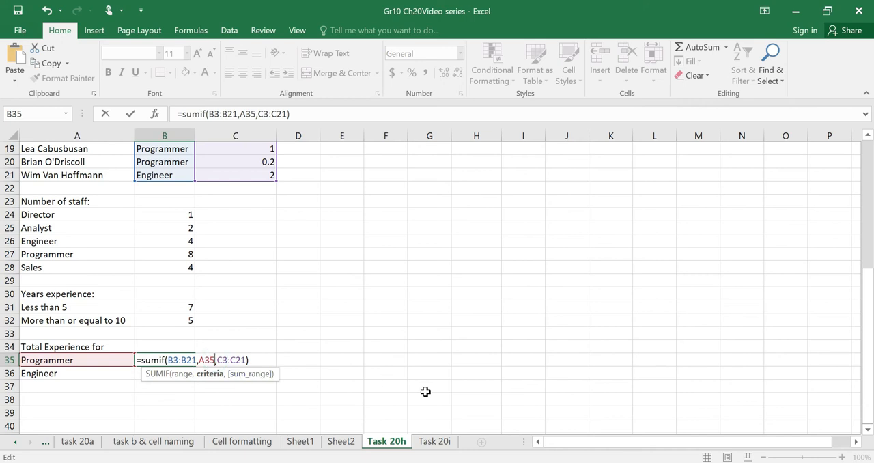
key(BackSpace)
key(BackSpace)
key(BackSpace)
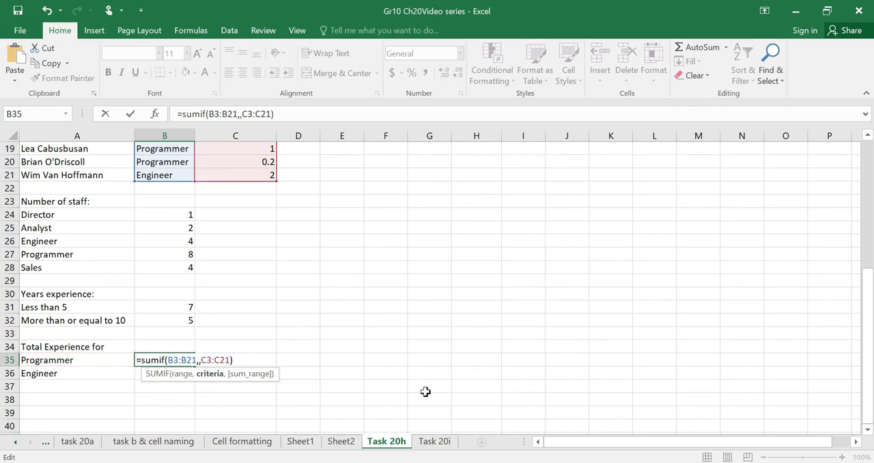
text(Prpg)
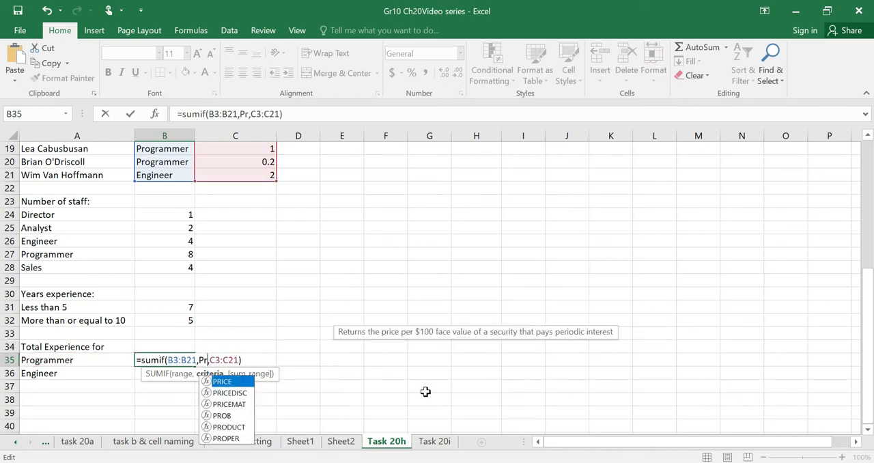
key(BackSpace)
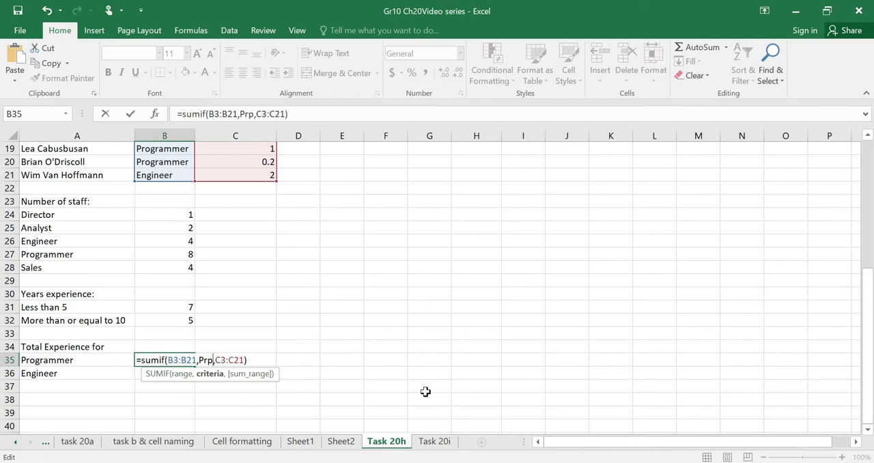
key(BackSpace)
key(BackSpace)
key(BackSpace)
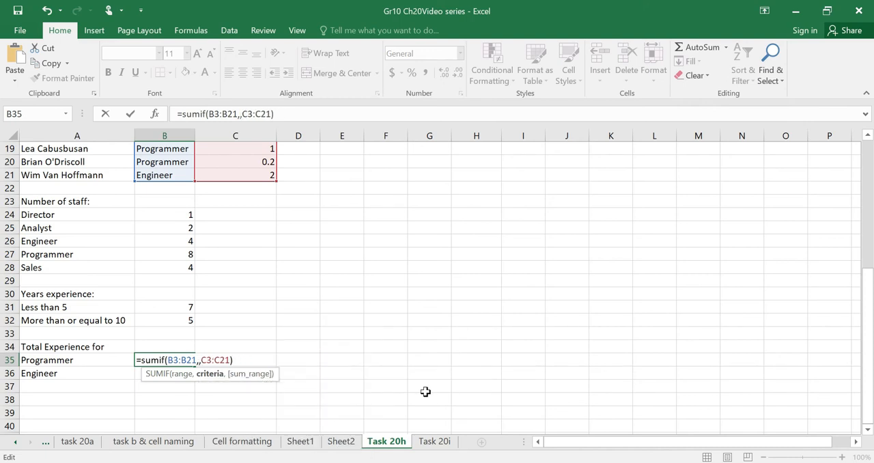
text("Programmer)
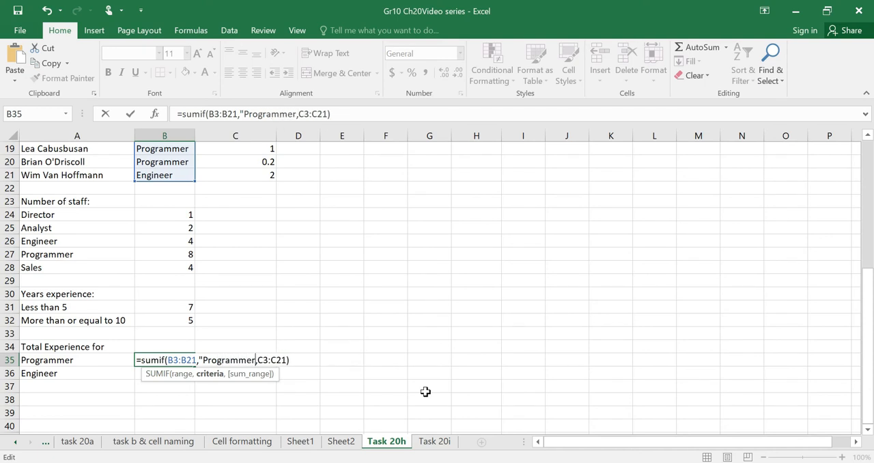
text(")
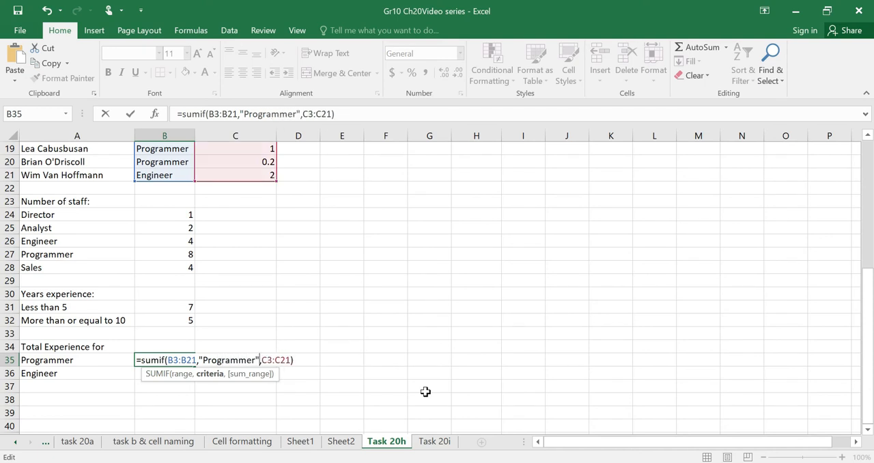
key(Return)
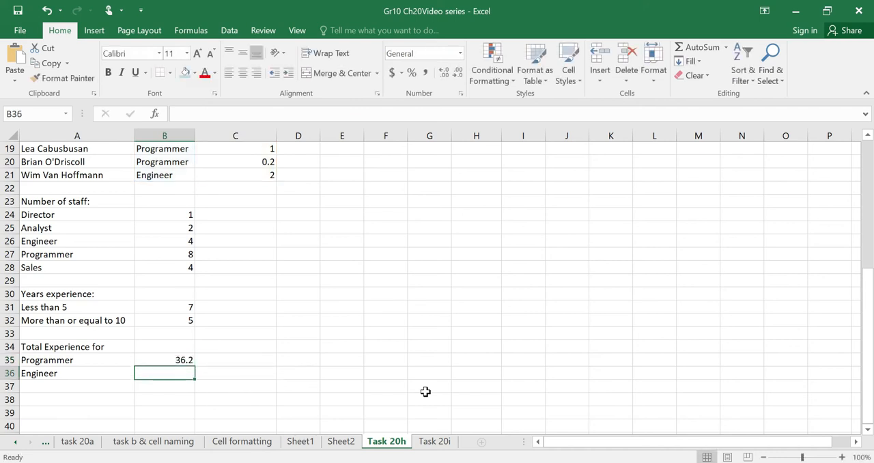
Fill the SUMIF formula from cell B35 down to cell B36.
click(171, 359)
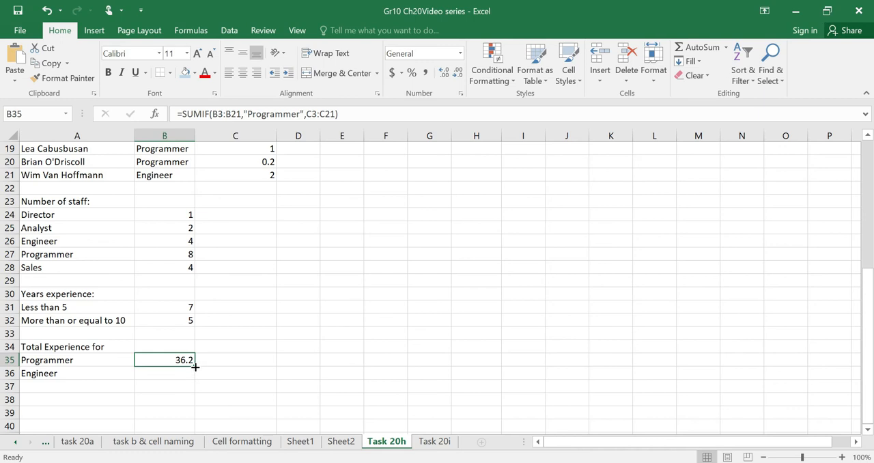
drag(194, 366, 197, 379)
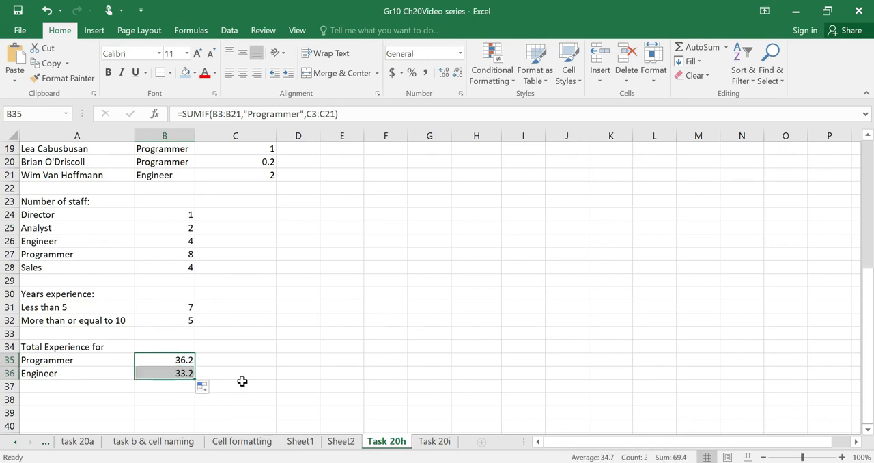
click(243, 382)
Compare the formulas in cells B35 and B36, and check the referencing requirement of Task 20k in the Word document.
click(171, 359)
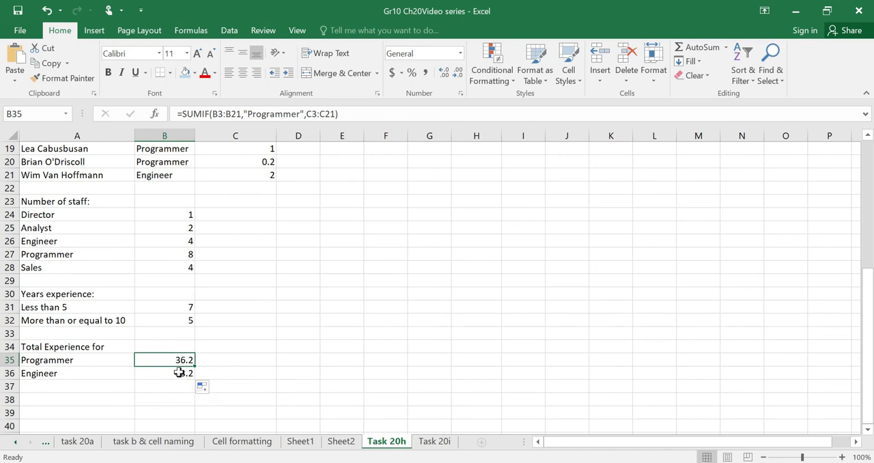
click(179, 372)
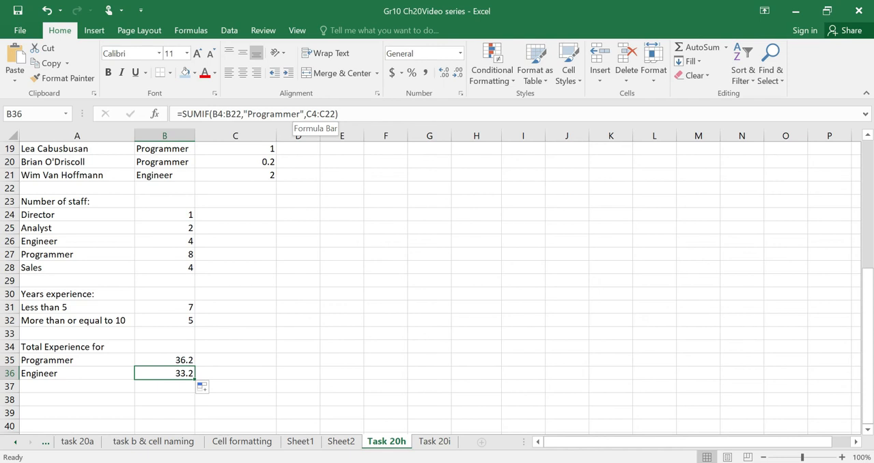
click(183, 359)
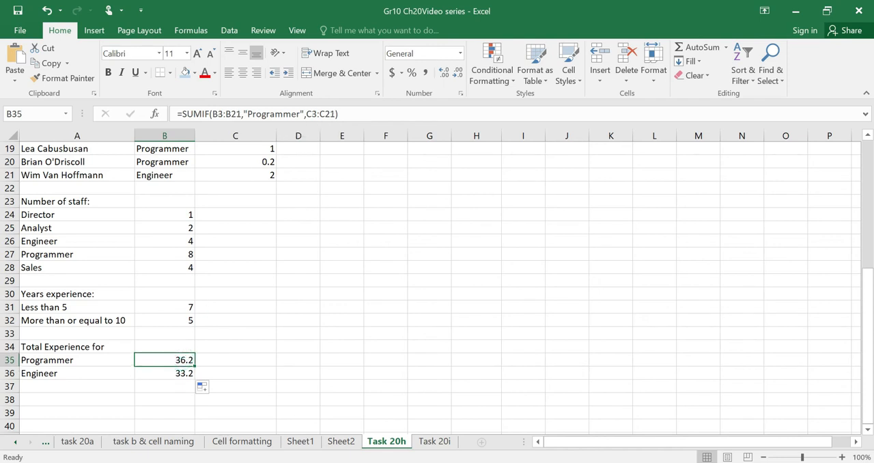
click(181, 373)
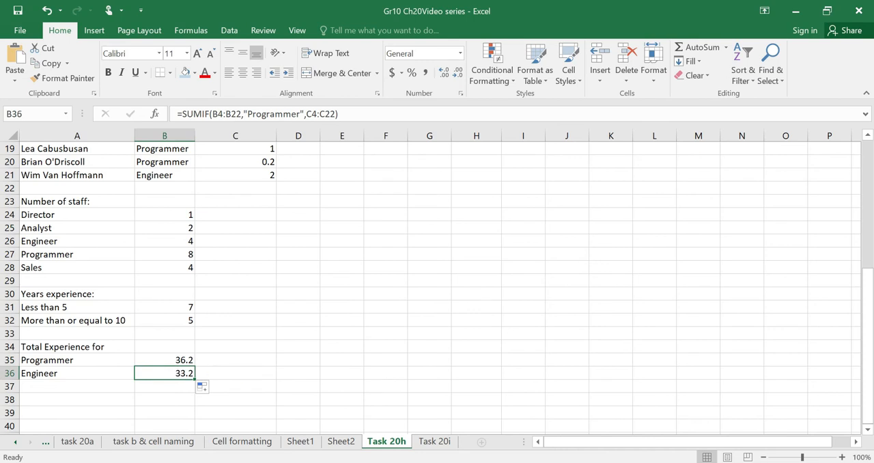
key(alt+Tab)
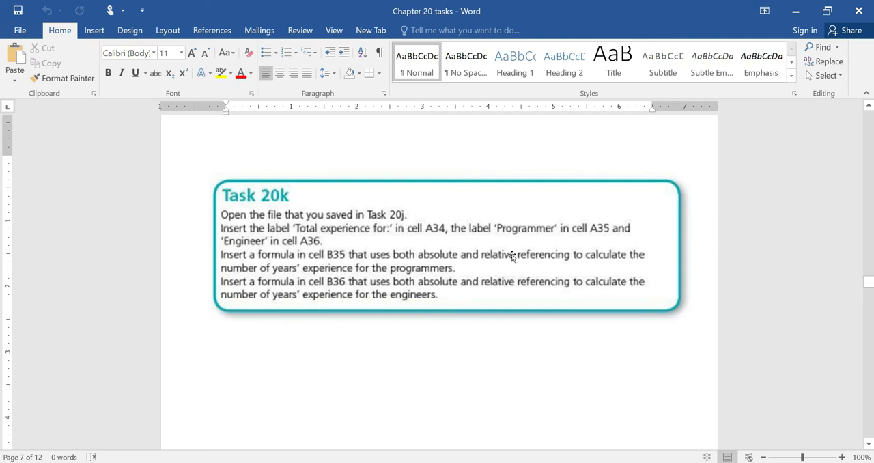
key(alt+Tab)
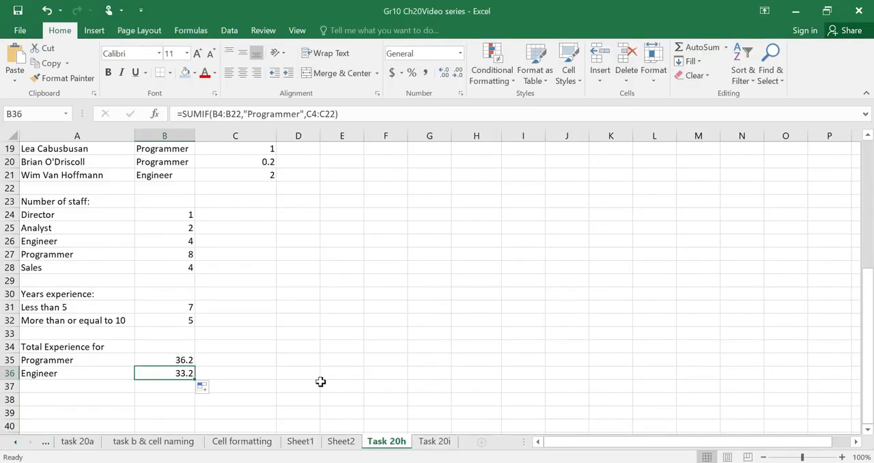
Make the criteria range in the B35 SUMIF formula absolute as $B$3:$B$21.
click(187, 361)
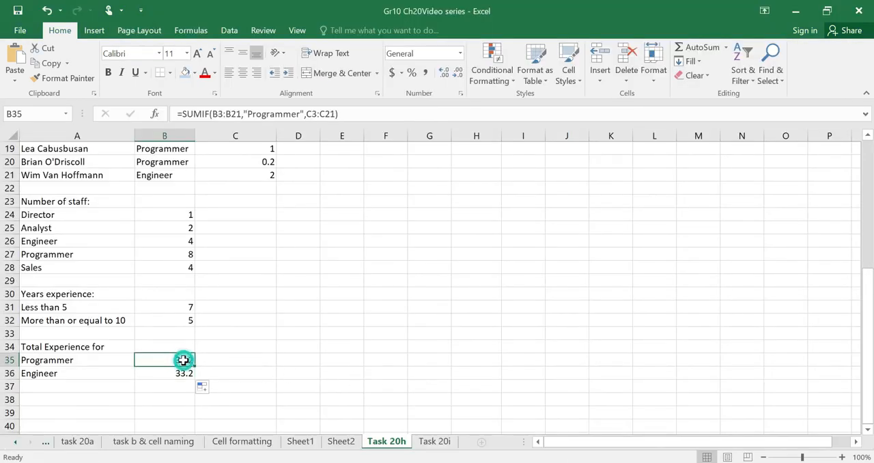
click(222, 114)
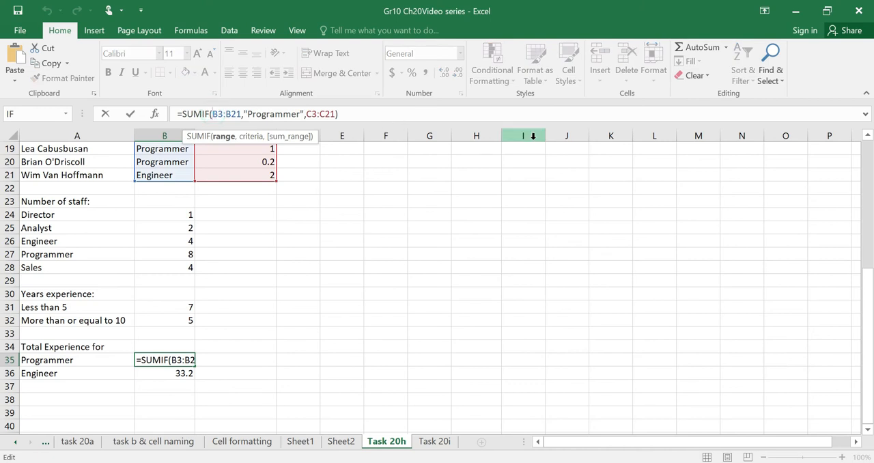
text($B)
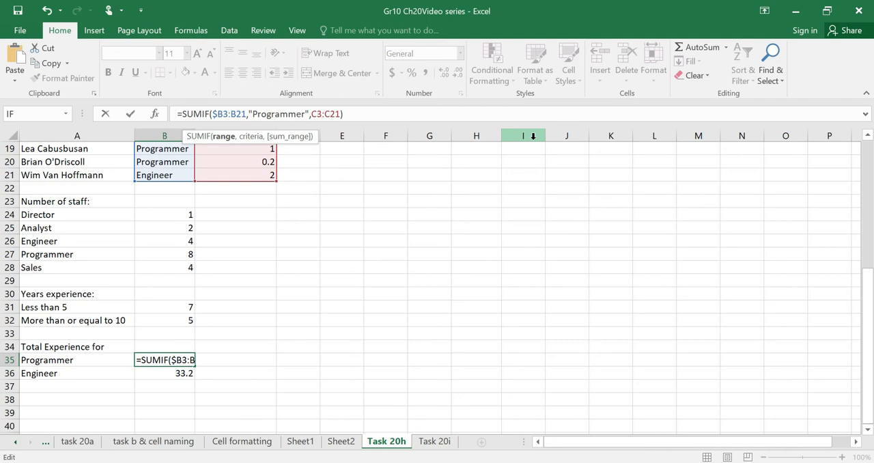
text($3:)
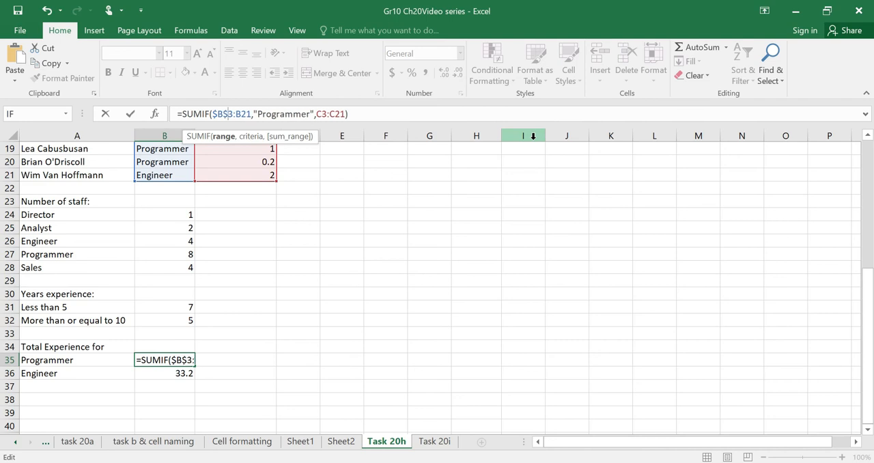
text($B)
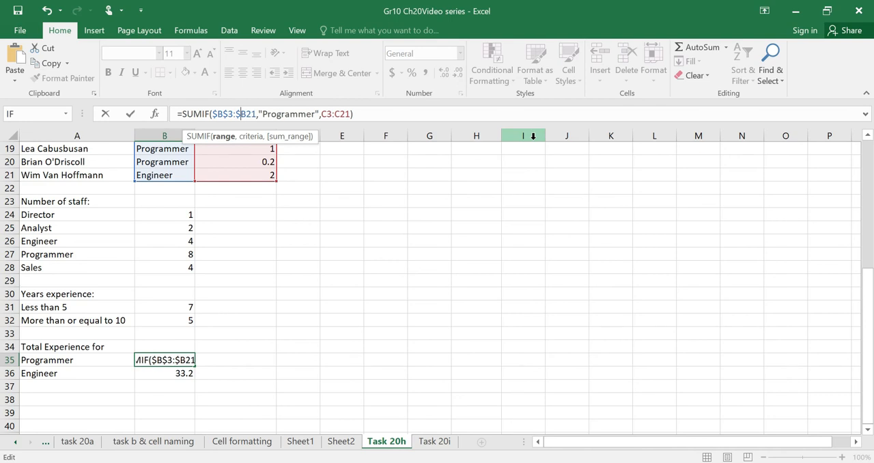
text($)
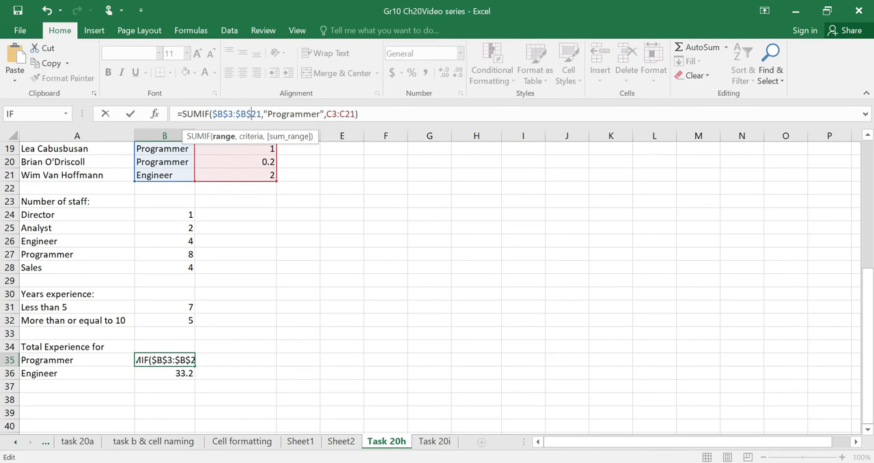
Make the sum range in the B35 formula absolute as $C$3:$C$21 and enter the formula.
click(328, 113)
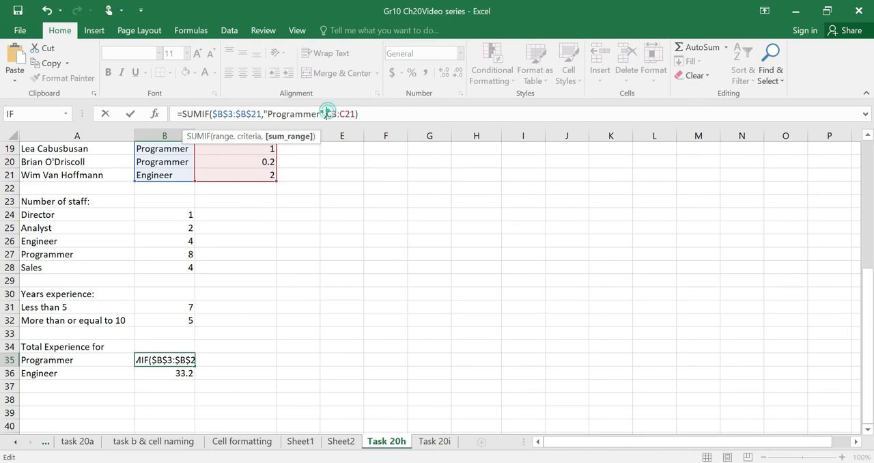
text($C)
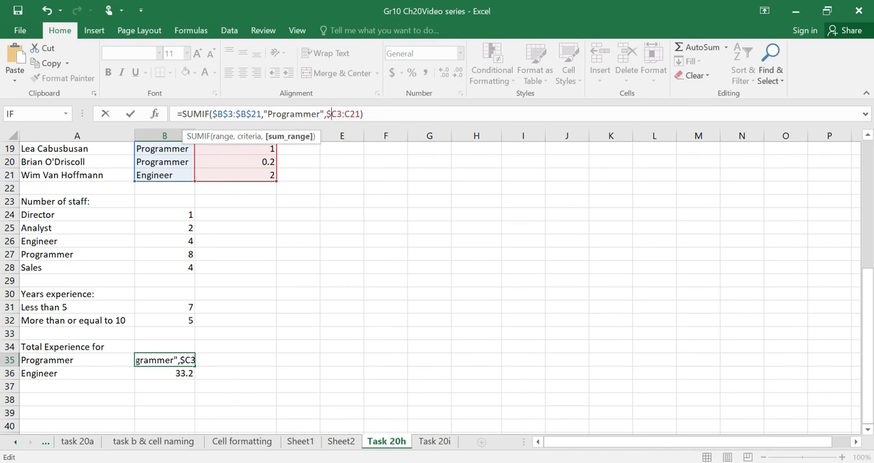
text(4)
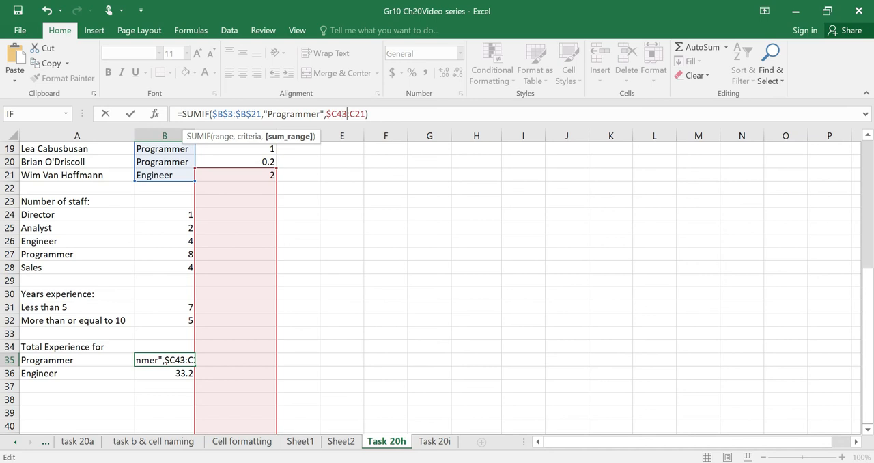
key(BackSpace)
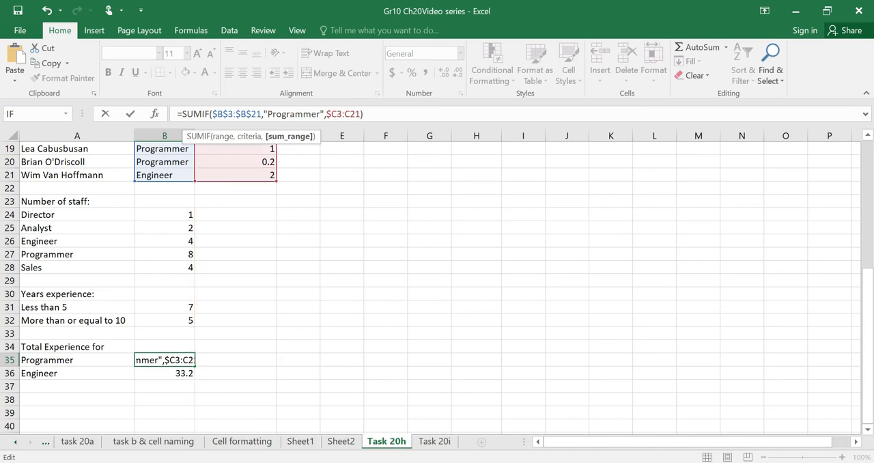
text($B$)
key(Right)
text($)
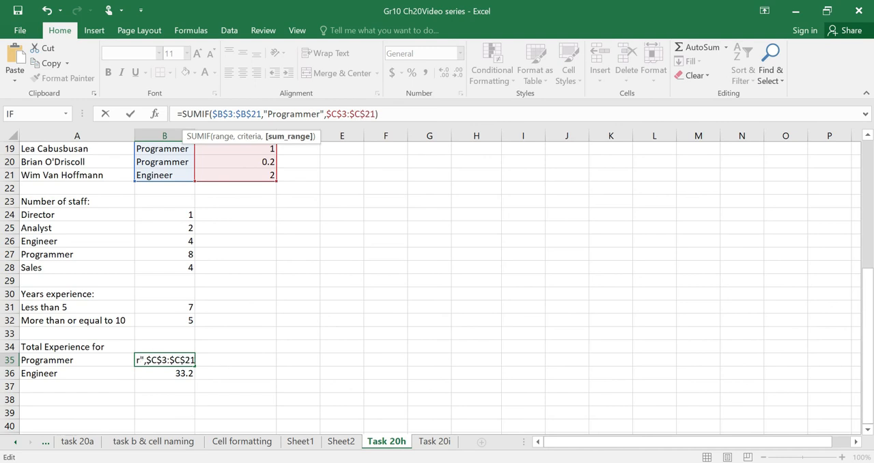
key(Return)
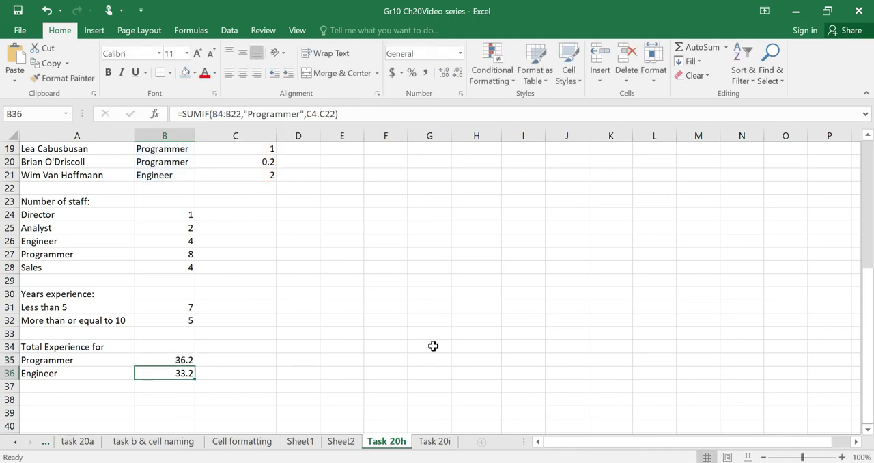
Clear cell B36 and refill it from the B35 SUMIF formula, using the relative reference A35 as criteria instead of "Programmer".
key(Delete)
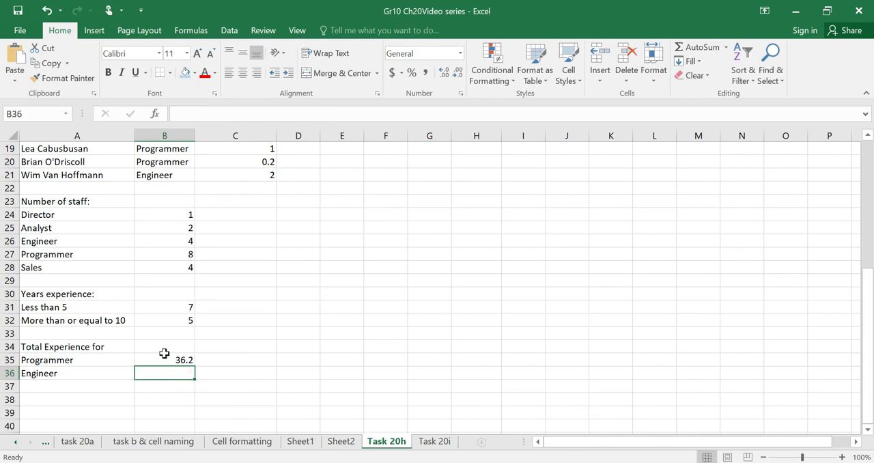
click(166, 358)
drag(194, 366, 196, 378)
click(239, 376)
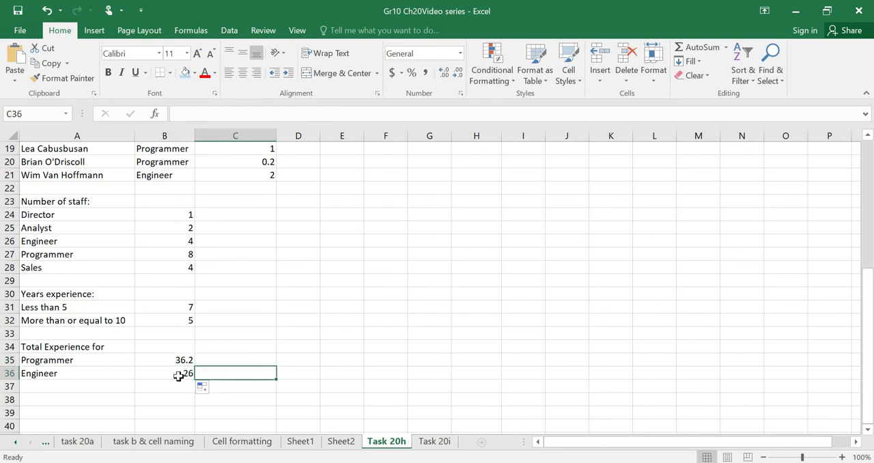
Check the SUMIF formulas in cells B36 and B35 against the staff list's job titles and years of experience.
click(177, 373)
scroll(291, 367, up, 6)
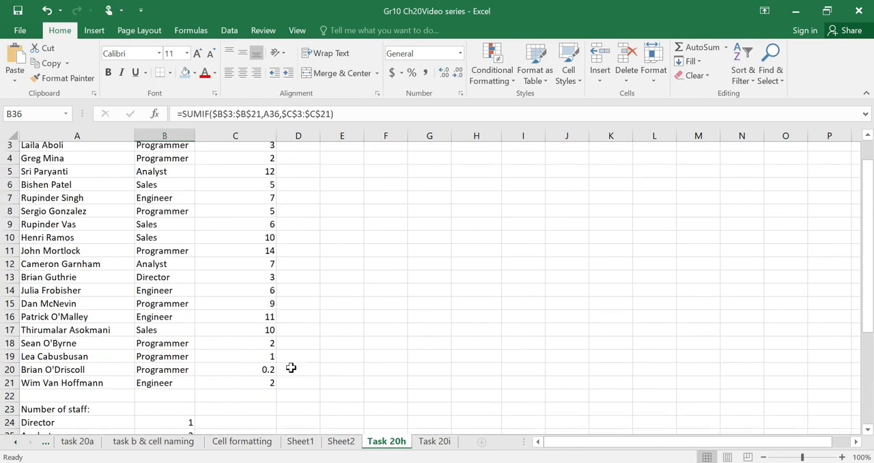
scroll(243, 342, down, 5)
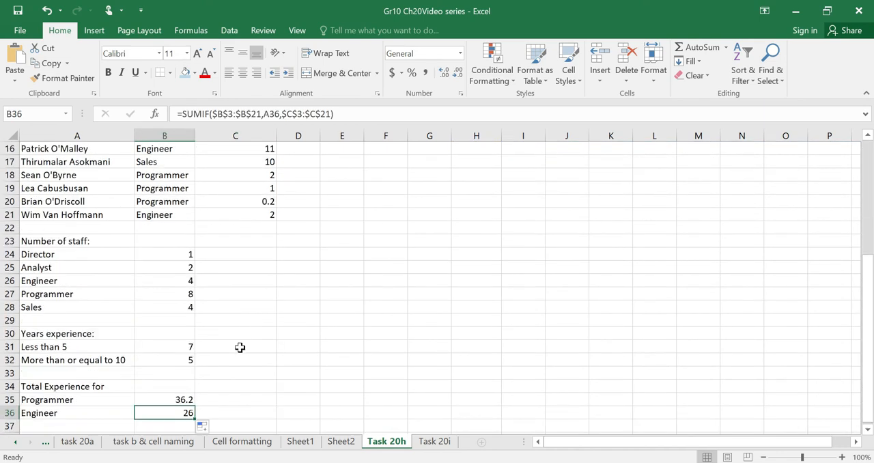
click(179, 399)
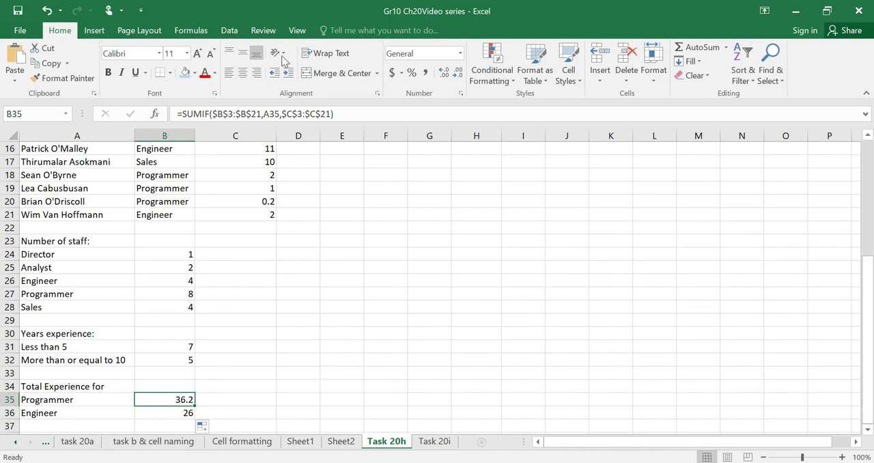
Show the formulas in the worksheet cells and widen column B to fit the complete SUMIF formulas.
click(195, 30)
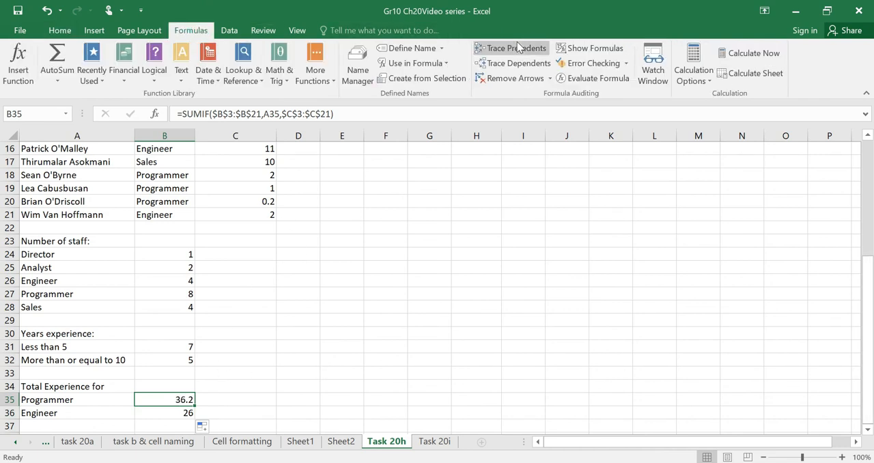
click(592, 48)
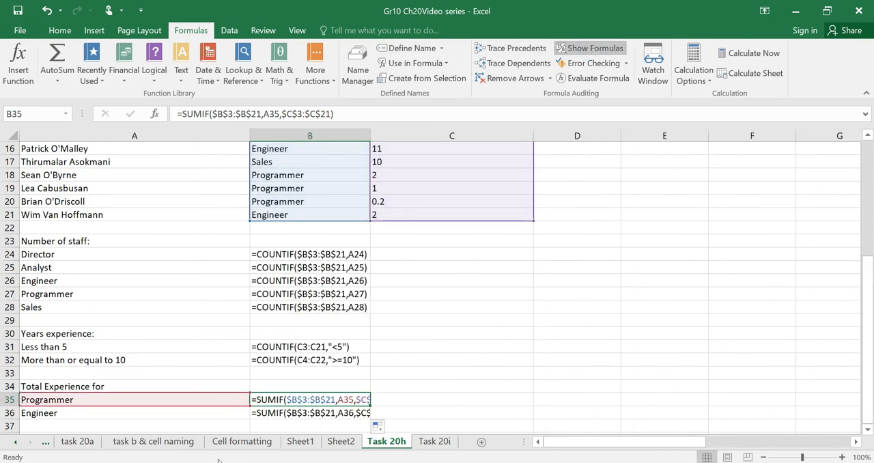
drag(803, 457, 857, 348)
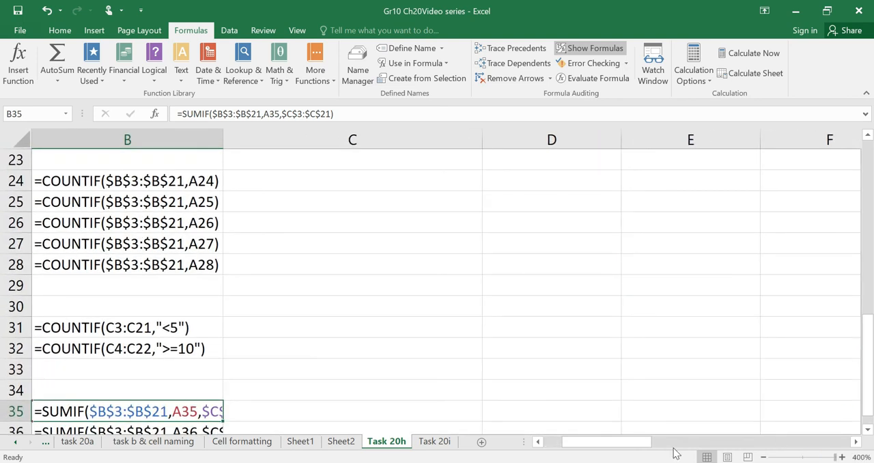
click(868, 431)
click(868, 431)
click(538, 442)
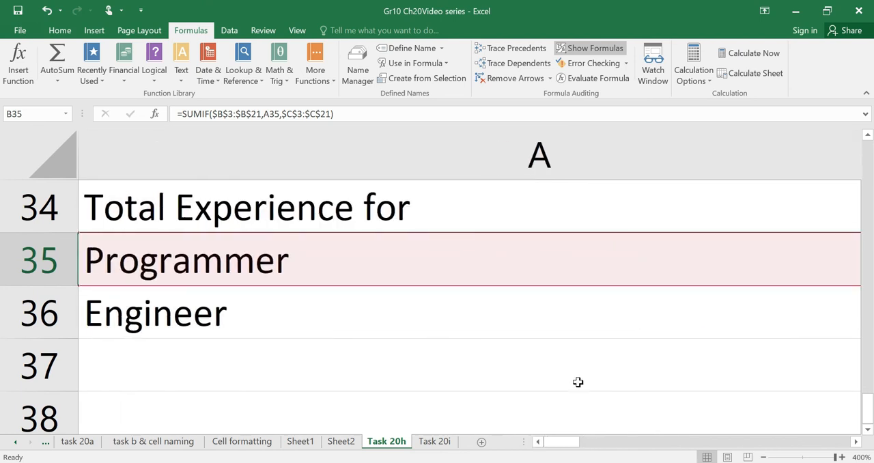
mouse_move(564, 442)
mouse_down()
mouse_move(622, 442)
mouse_move(580, 442)
mouse_up()
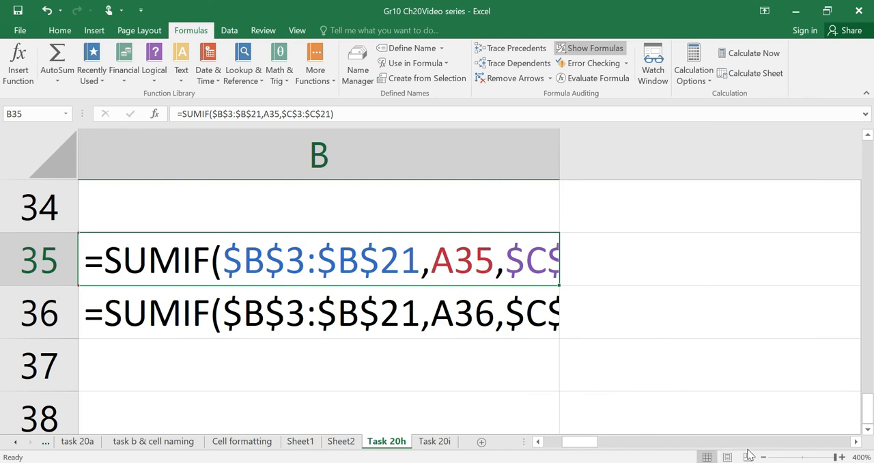
click(818, 457)
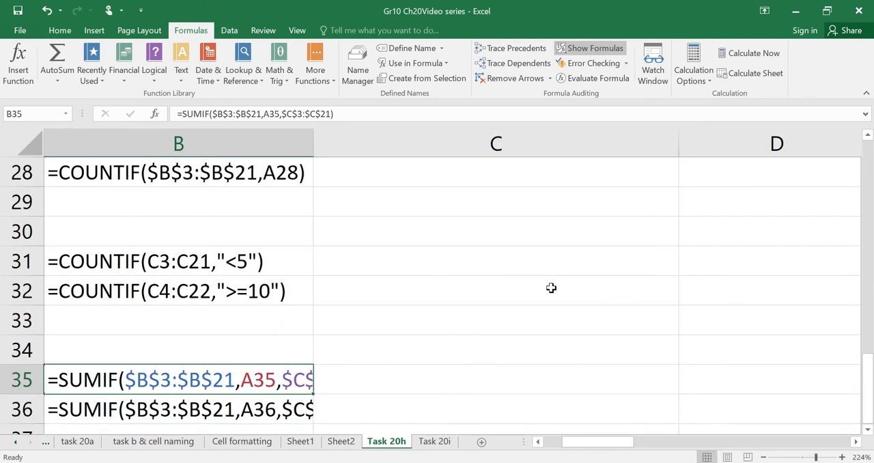
double_click(313, 144)
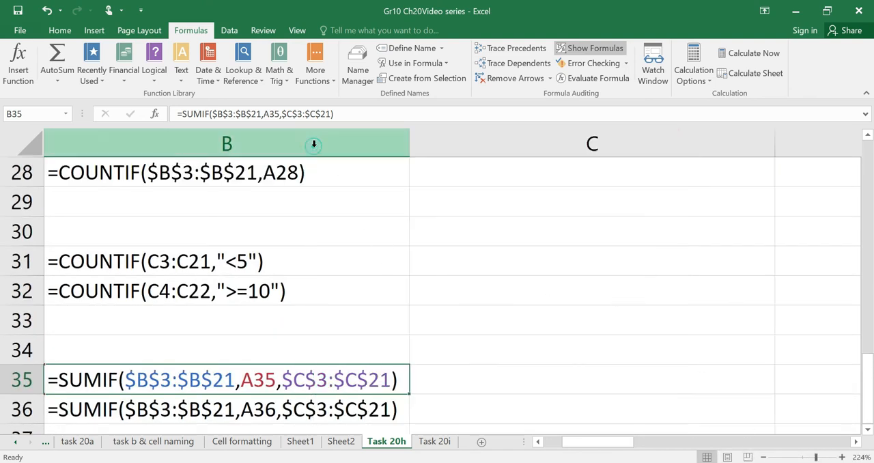
Compare the absolute ranges and relative criteria in the B35 and B36 formulas with the Programmer and Engineer labels in column A.
drag(618, 445, 598, 445)
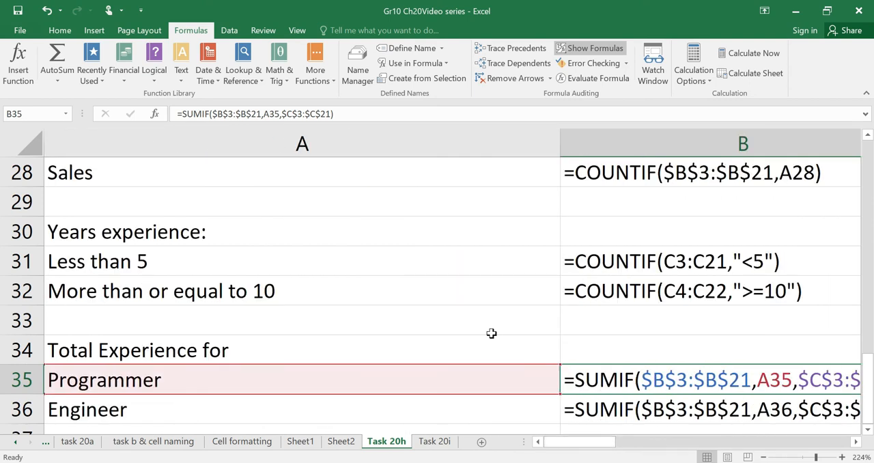
click(856, 442)
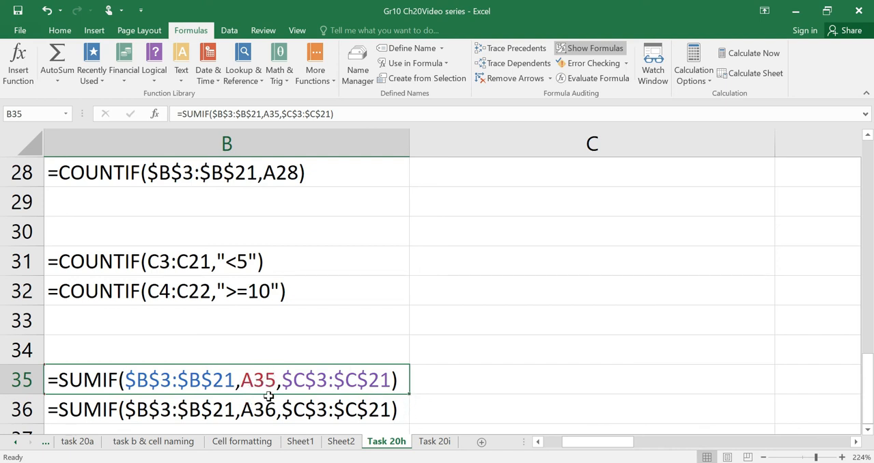
drag(575, 445, 555, 446)
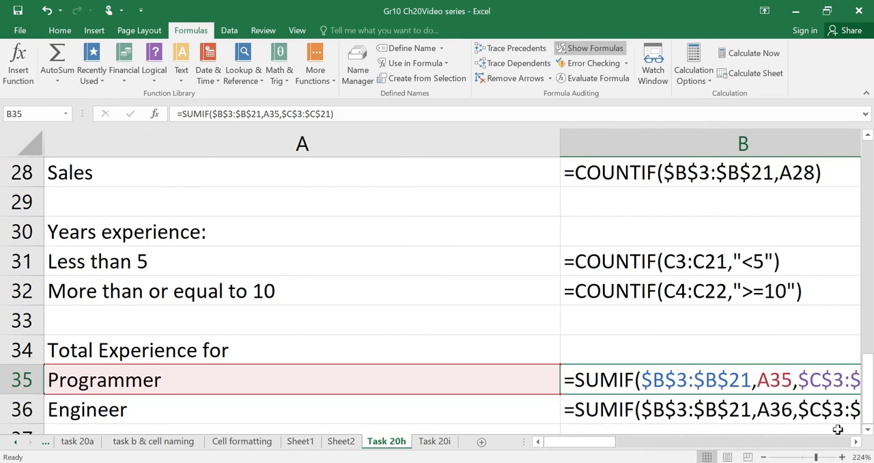
click(856, 442)
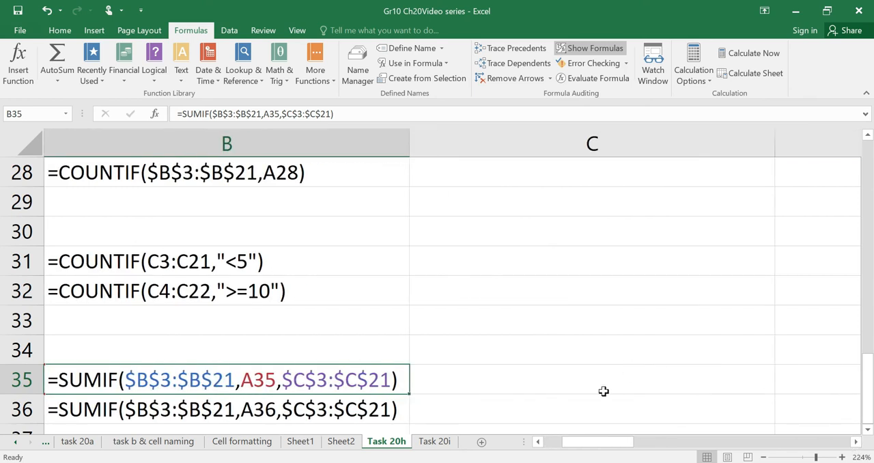